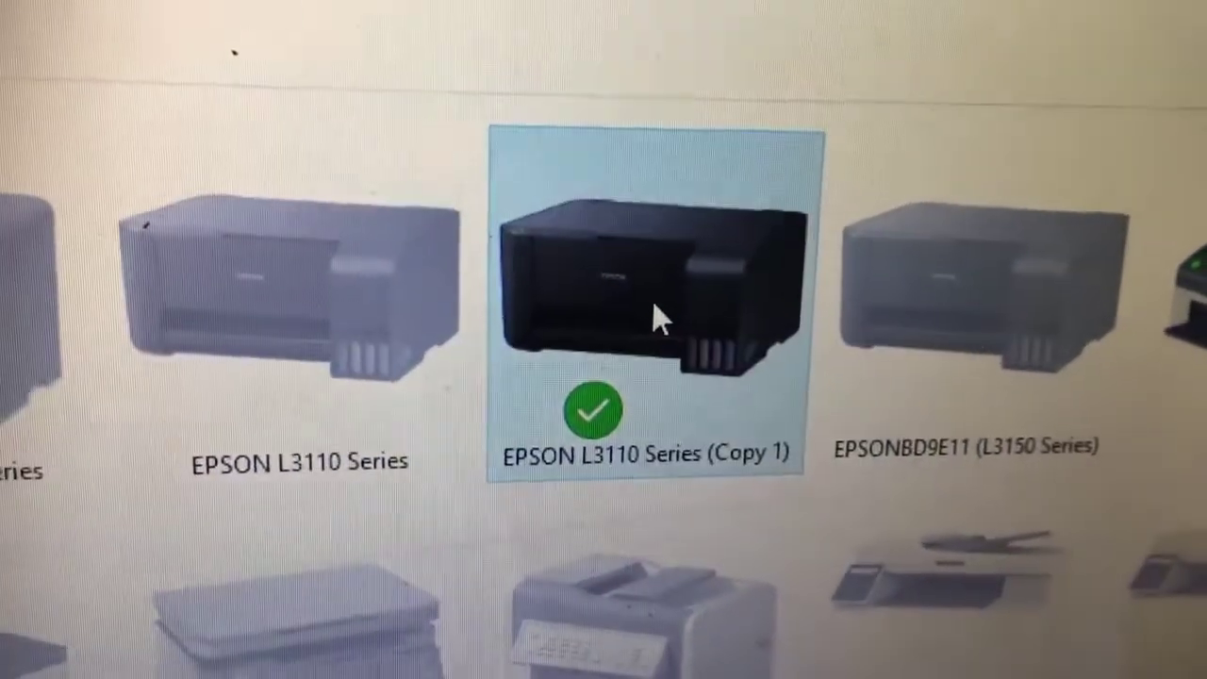
Print a test page from the printer properties of EPSON L3110 Series (Copy 1).
right_click(651, 309)
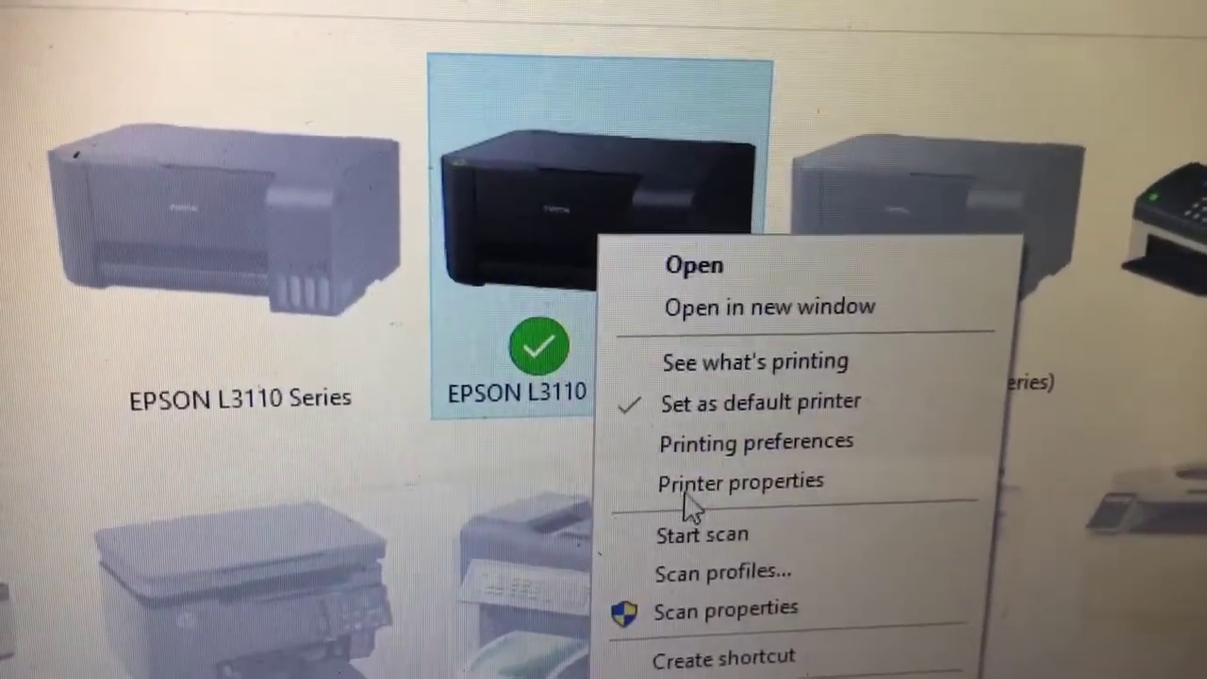
left_click(693, 486)
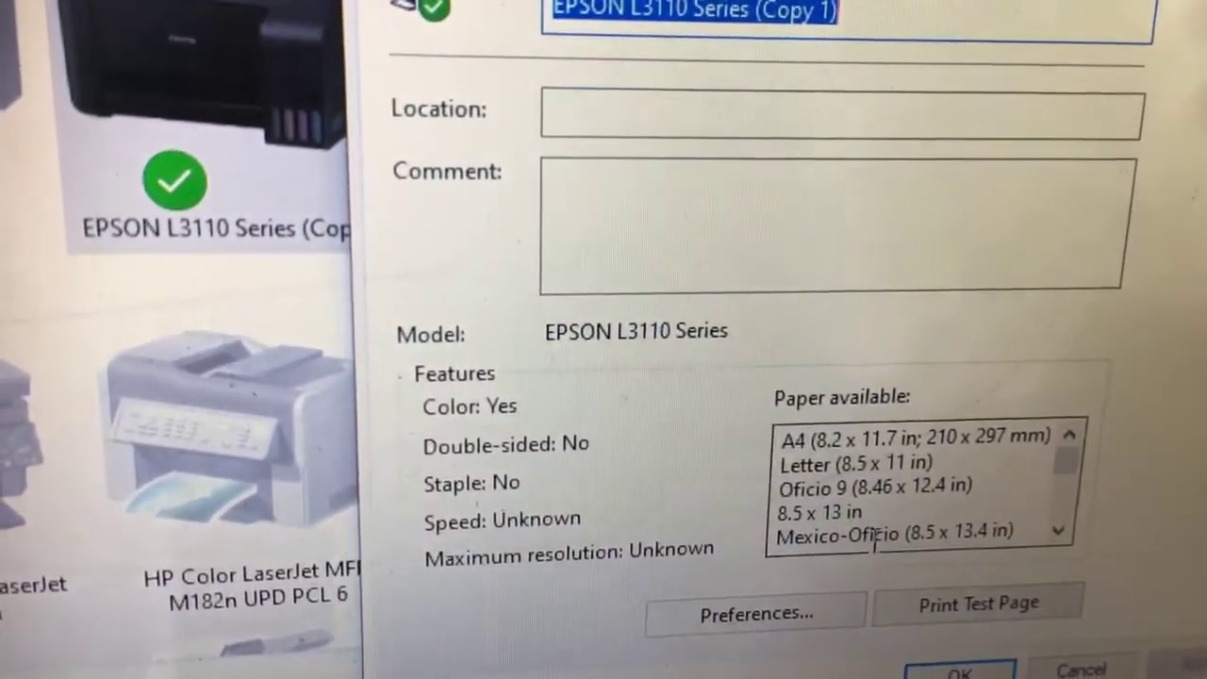
left_click(981, 611)
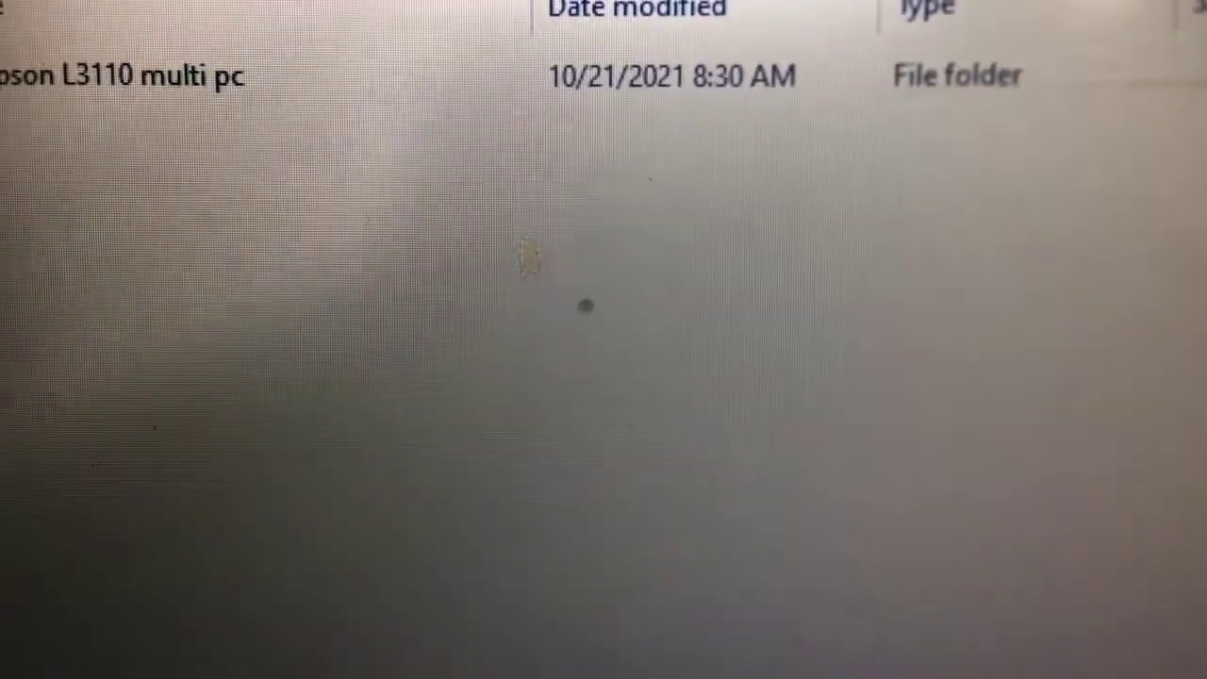
Run the Adjprog application from the Epson L3110 multi pc folder and dismiss its registration message.
left_click(7, 83)
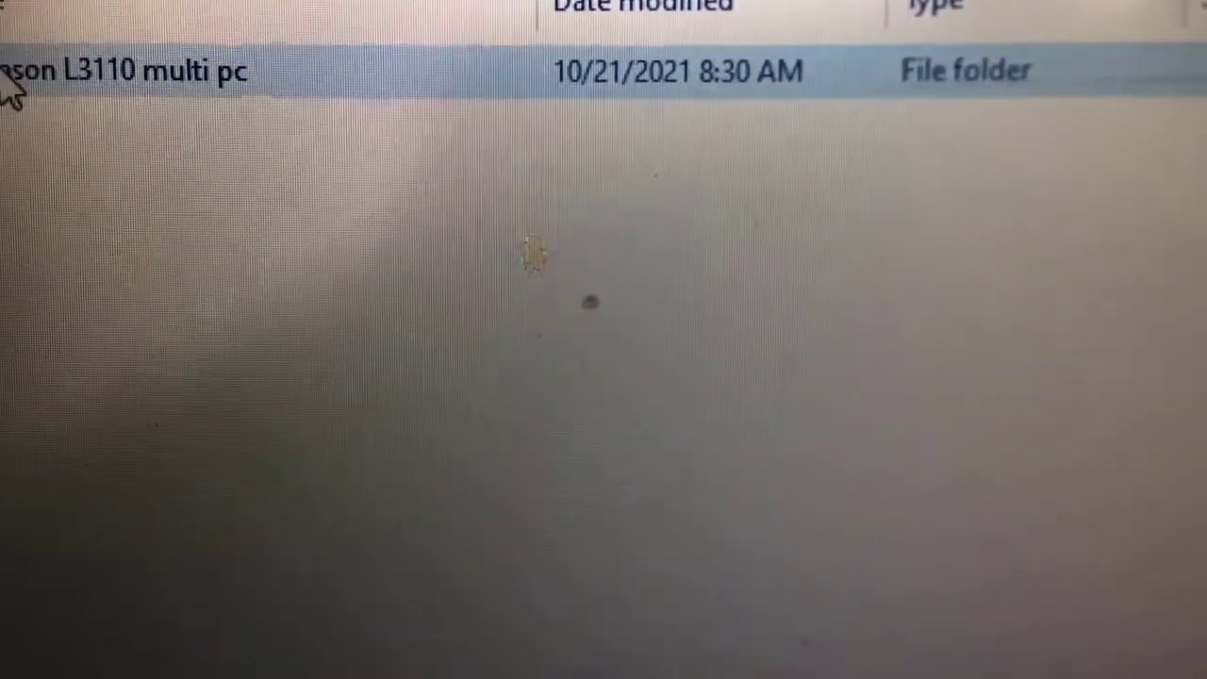
double_click(8, 87)
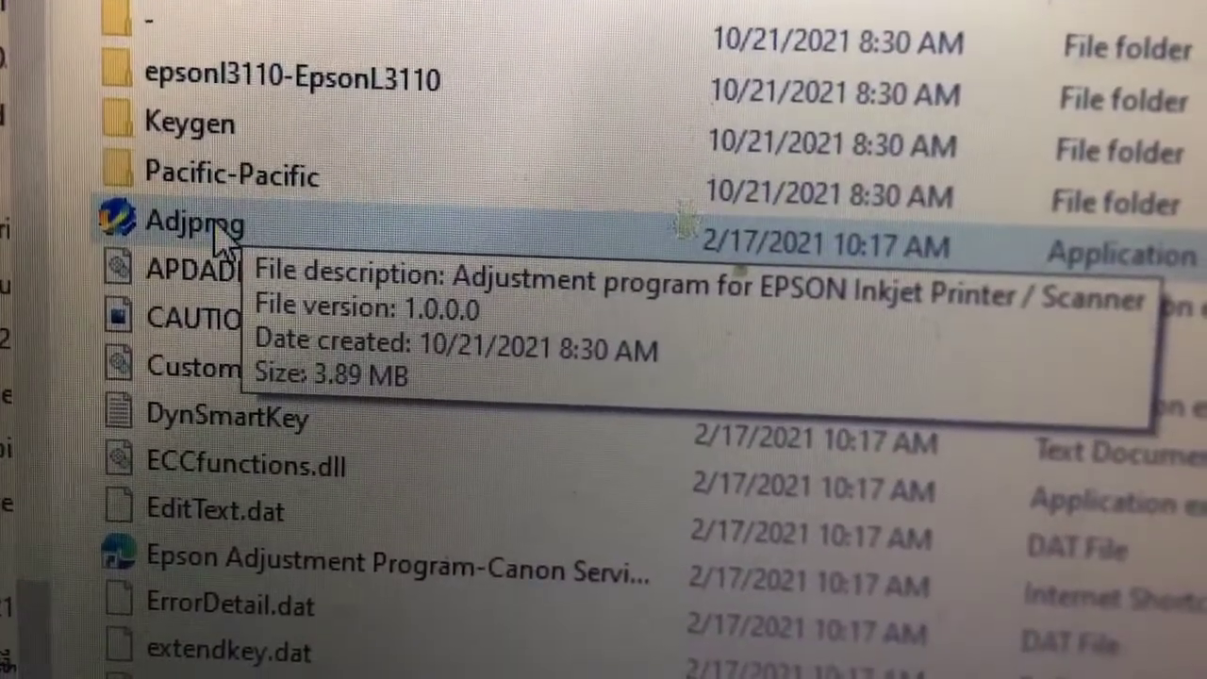
double_click(217, 231)
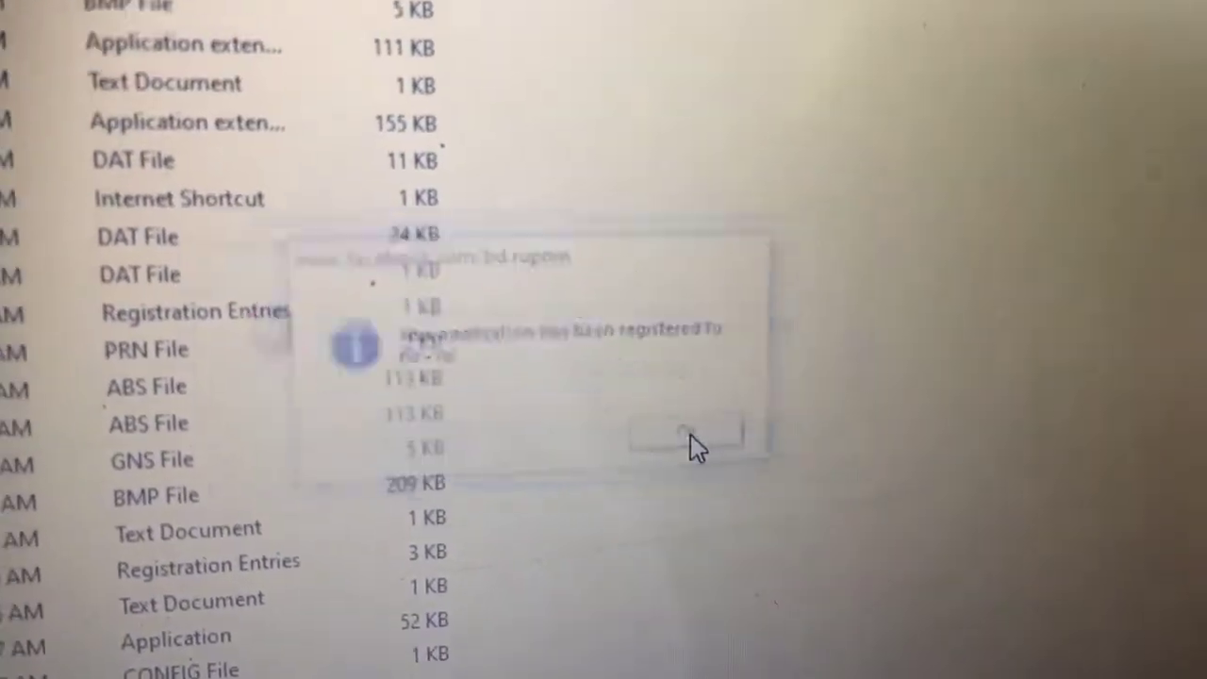
left_click(681, 408)
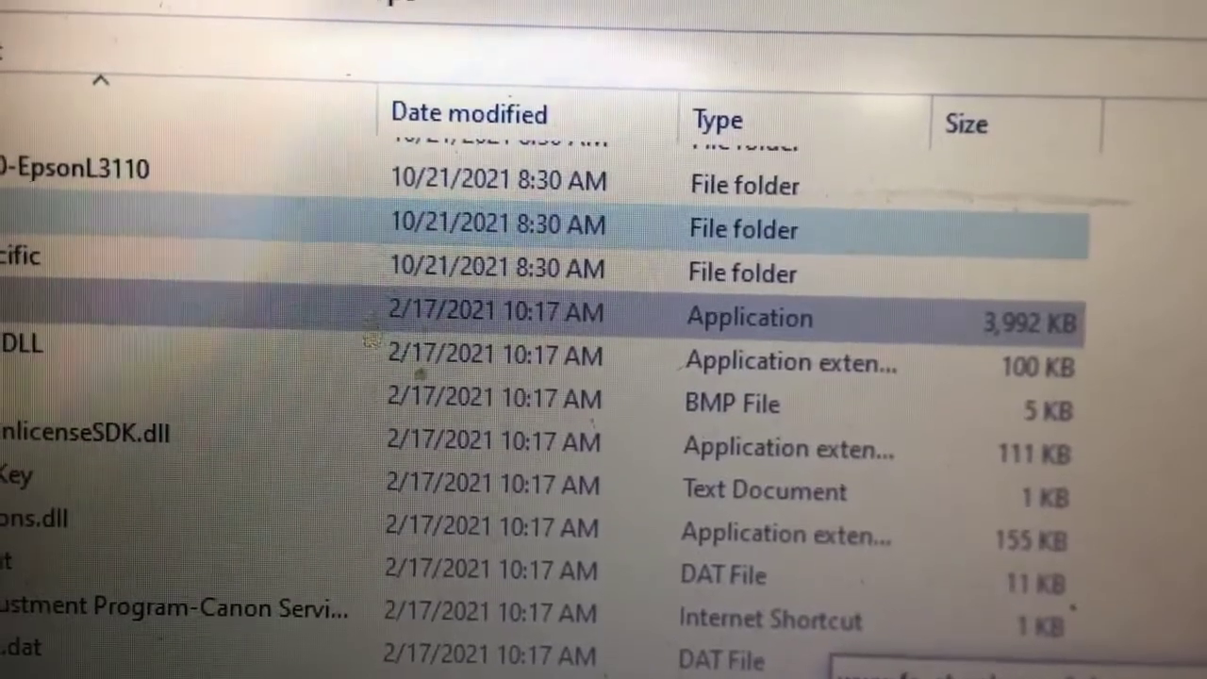
Launch WLGen_Epson L3110 from the nested Keygen folder and bring up its License Manager.
double_click(188, 221)
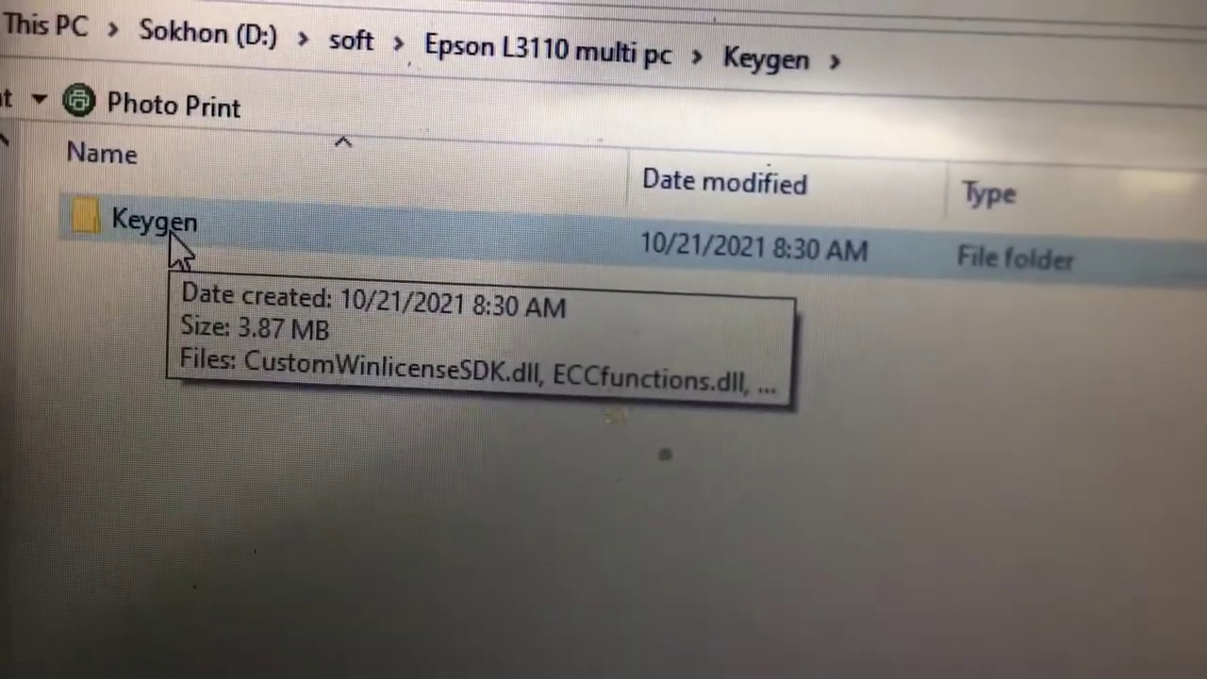
double_click(166, 235)
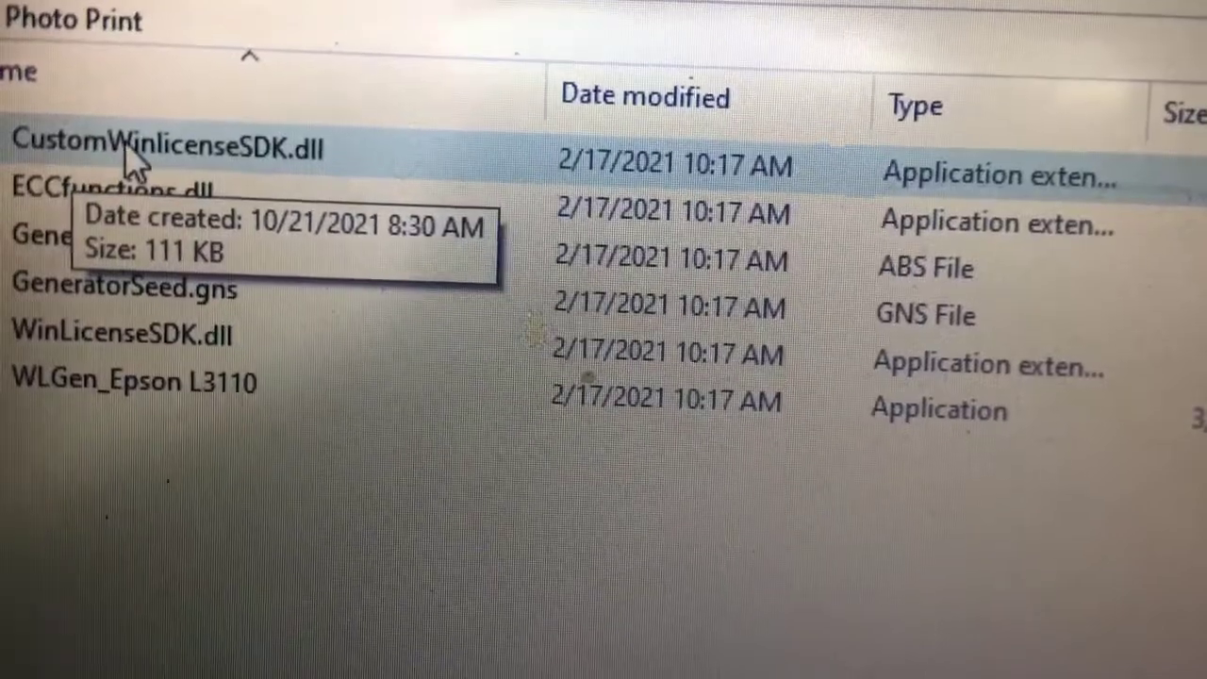
double_click(143, 401)
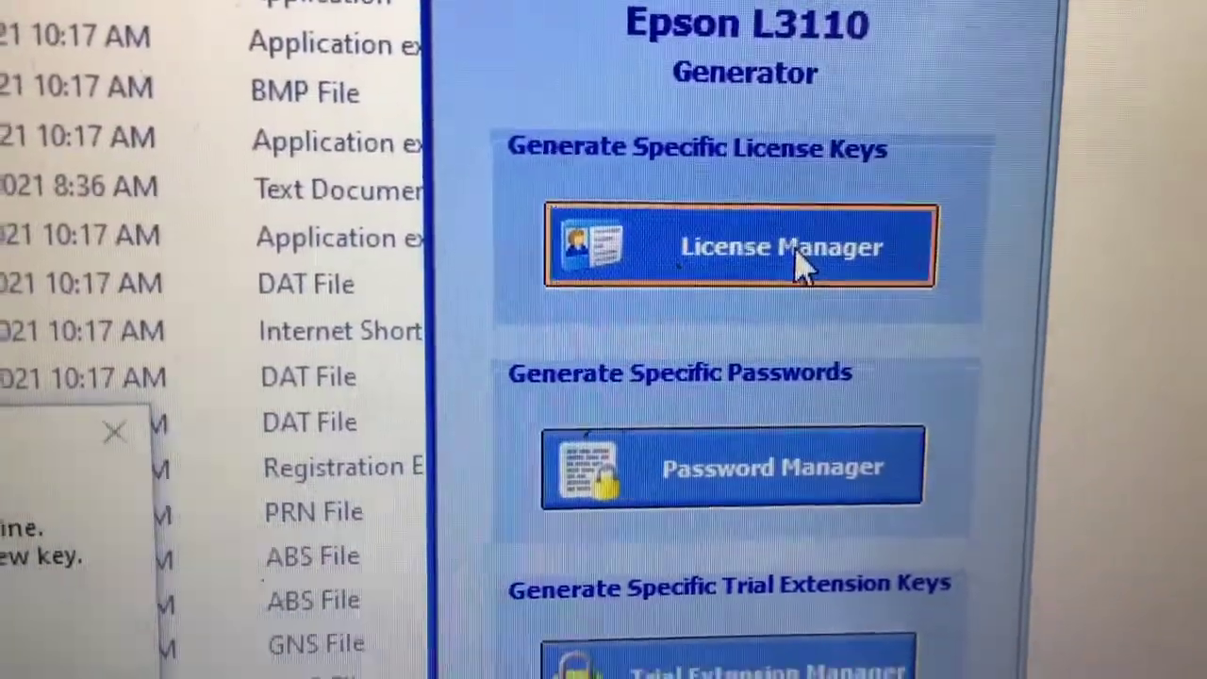
left_click(613, 314)
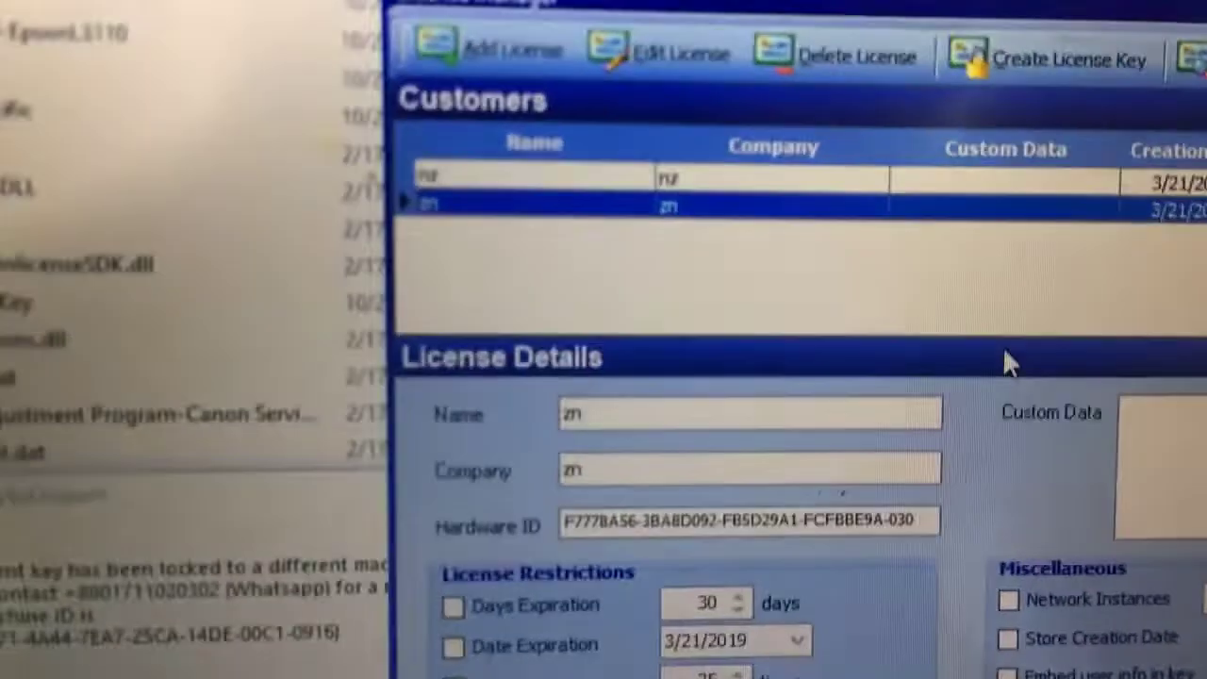
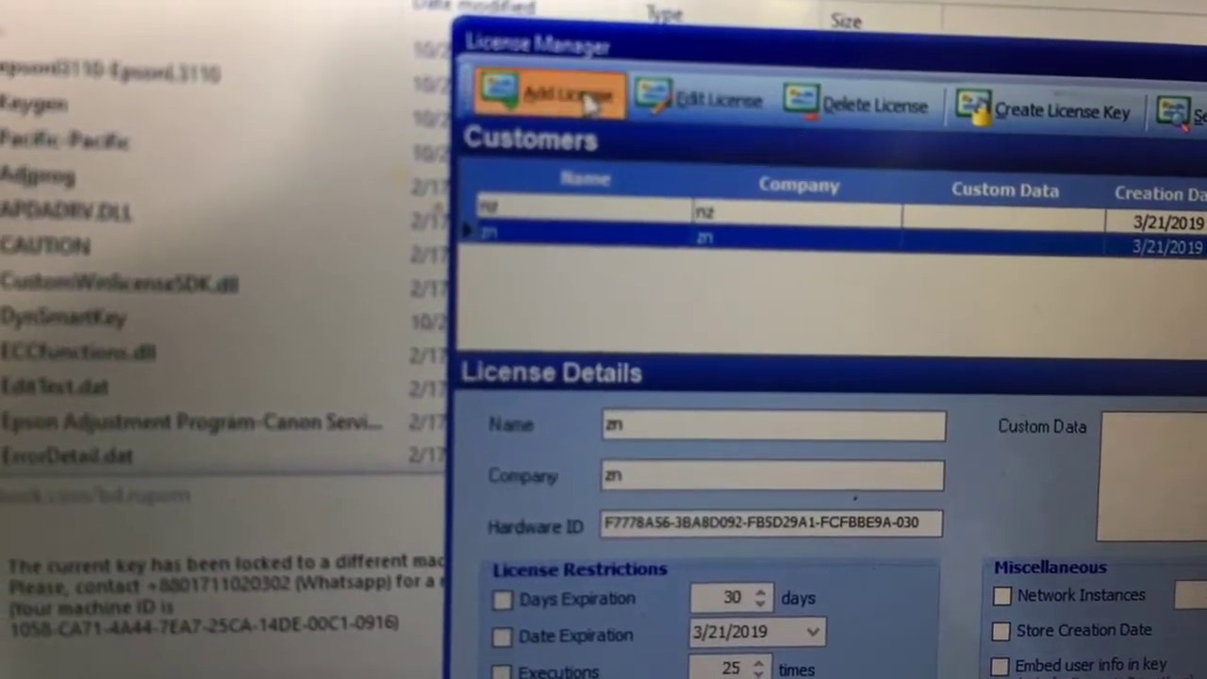
Add a license for customer "Epson L3110 L350 L Series Reset License Key", company "khmer share", and paste the machine's hardware ID.
left_click(587, 99)
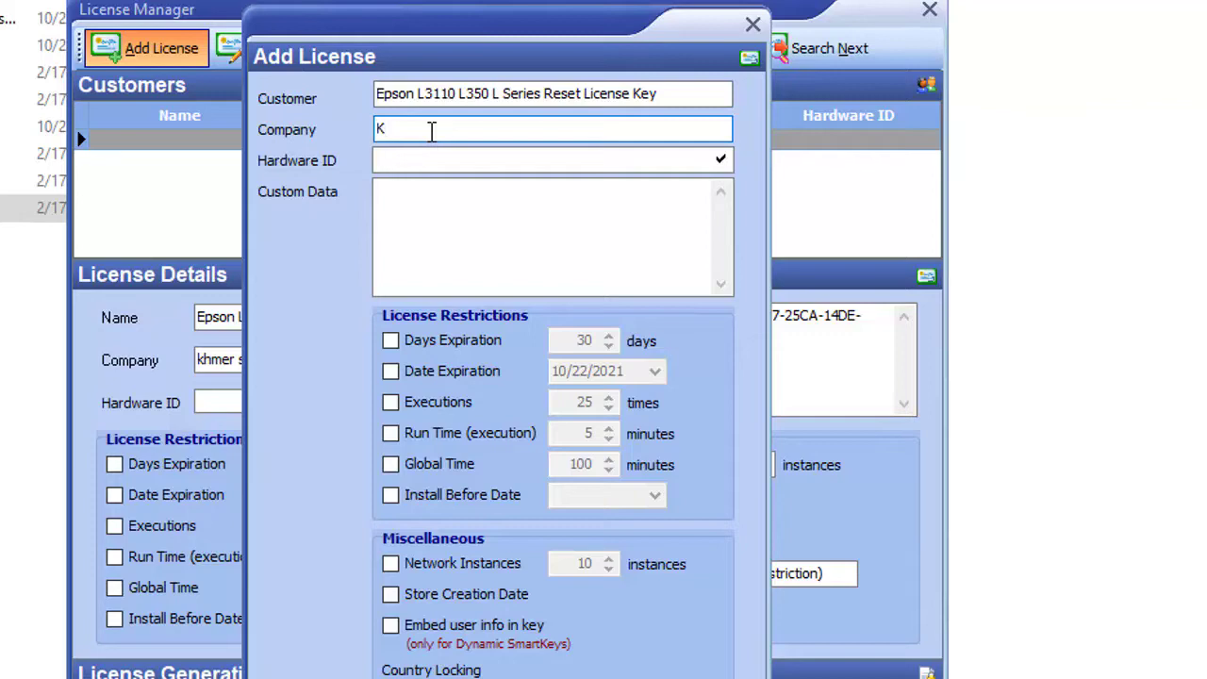
key("BackSpace")
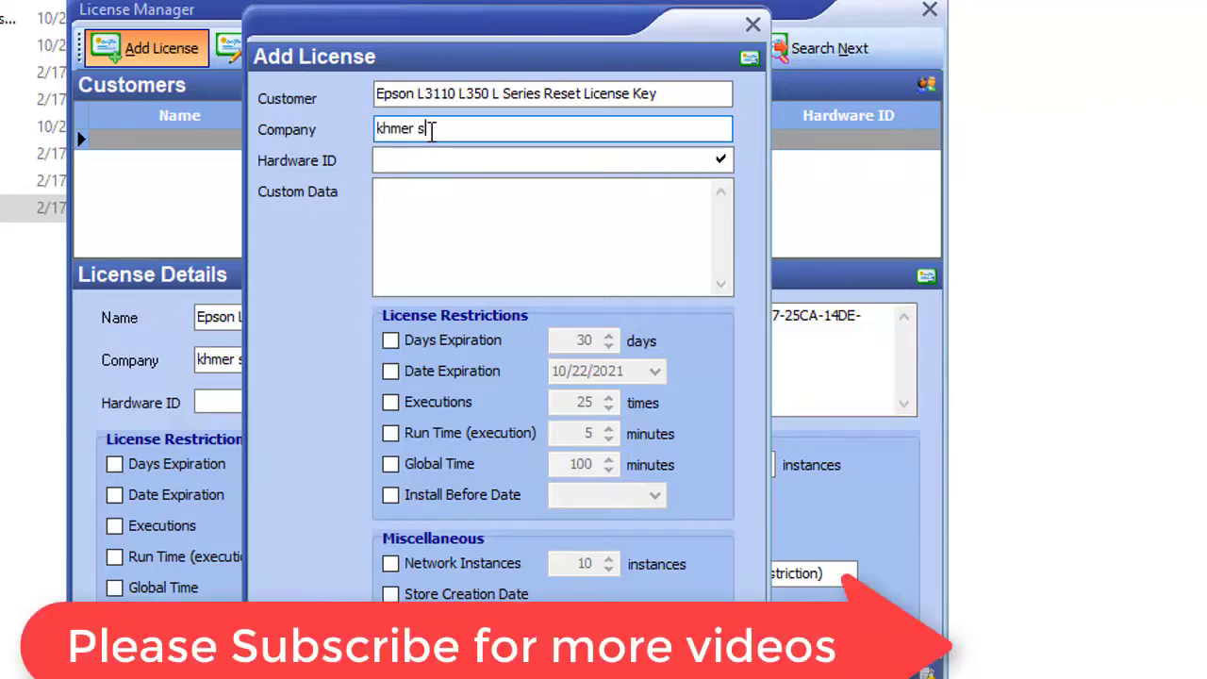
type("khmer share")
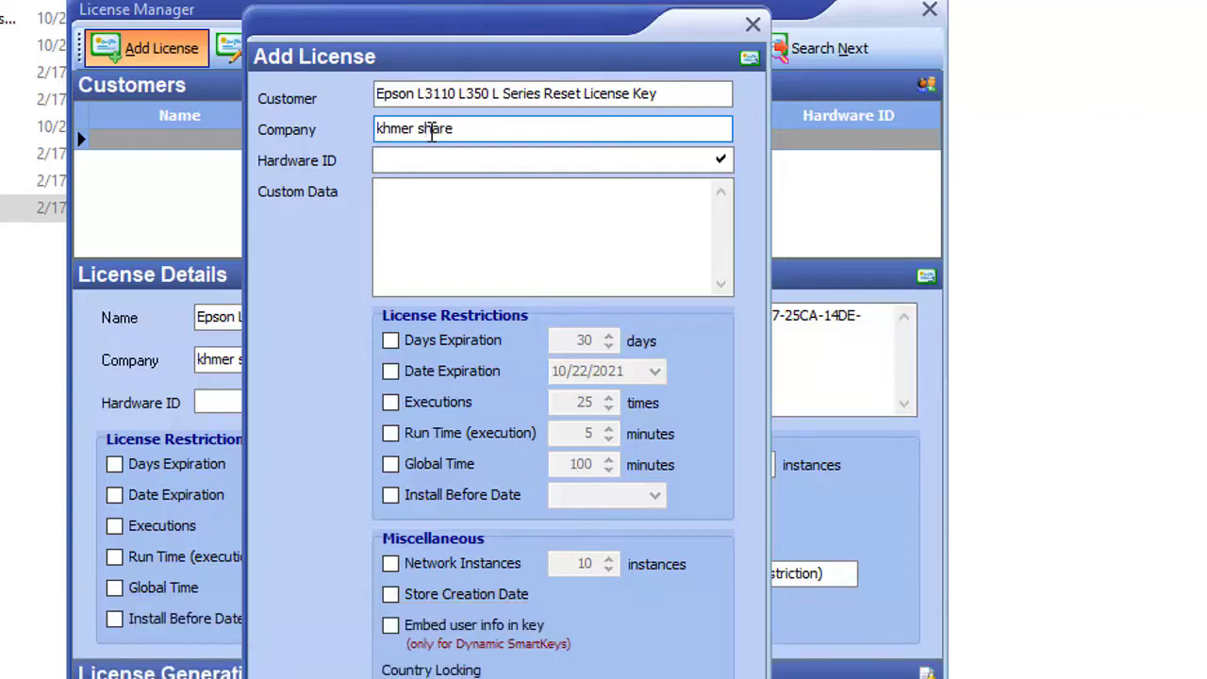
right_click(391, 161)
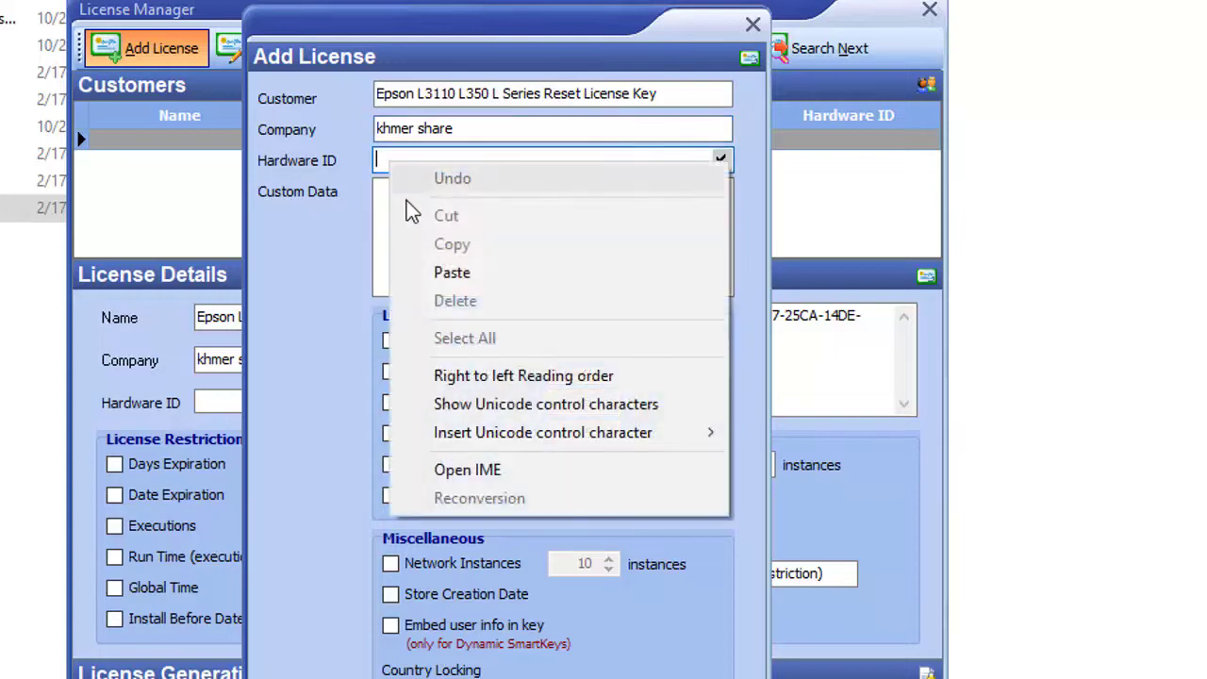
left_click(454, 275)
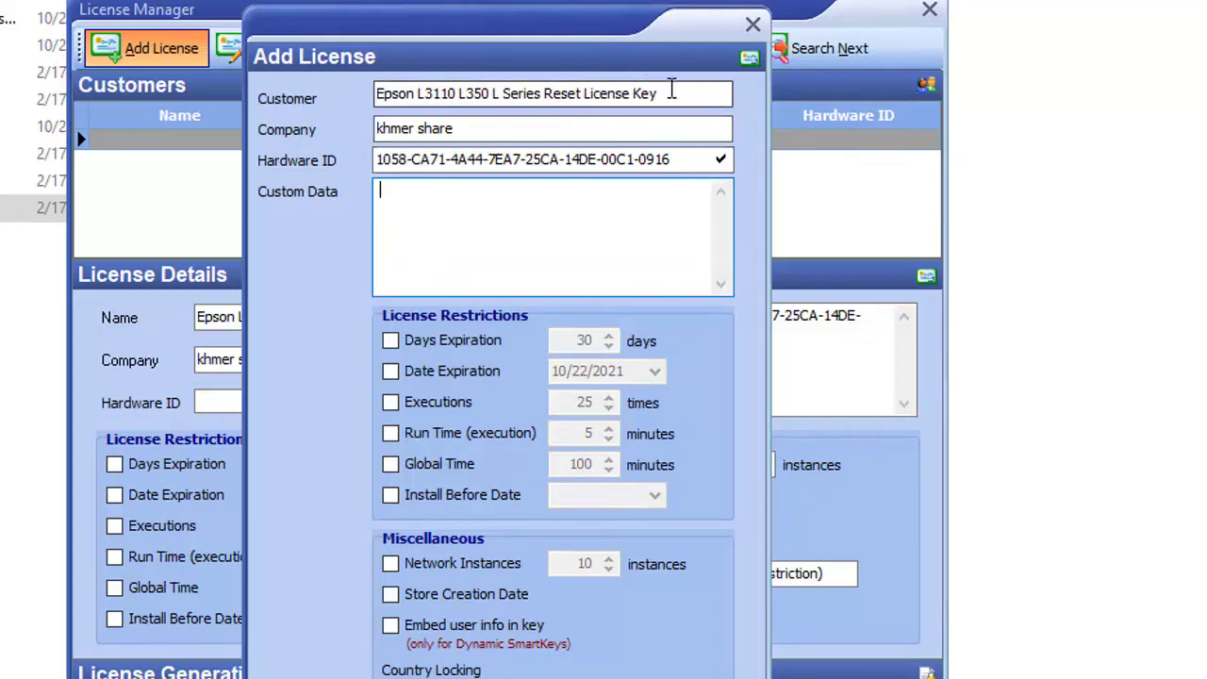
Copy the customer text of the new license into its custom data.
left_click_drag(667, 92, 380, 93)
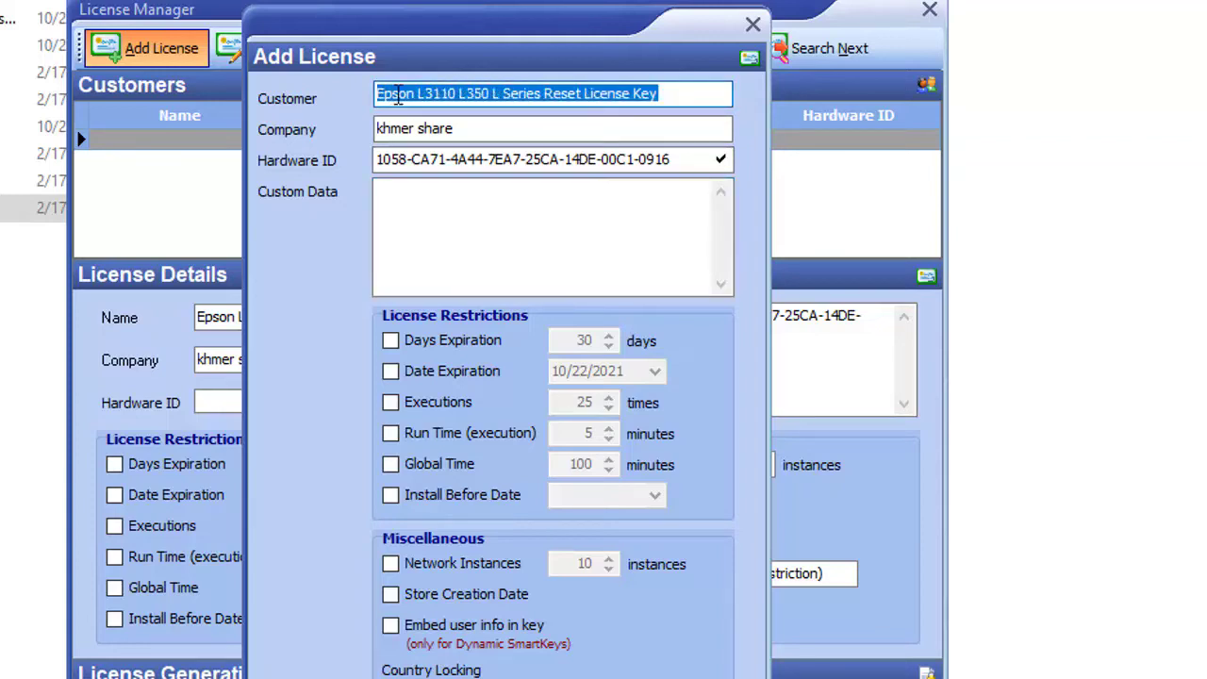
right_click(398, 96)
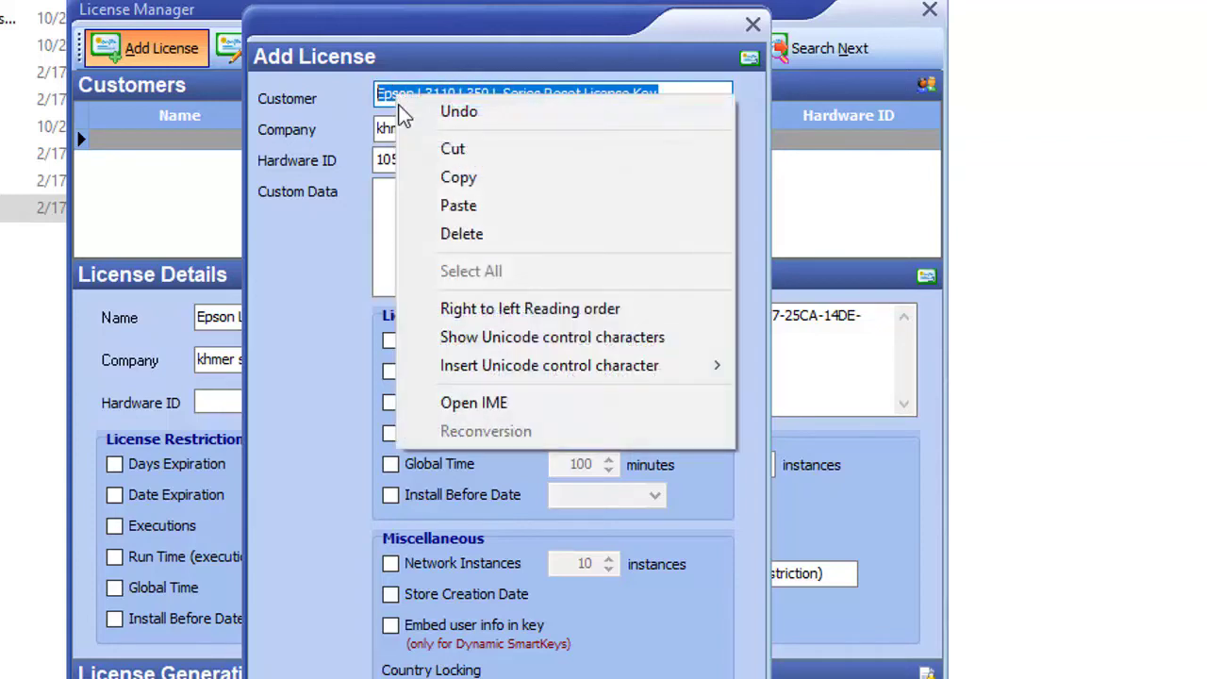
left_click(482, 183)
left_click(390, 197)
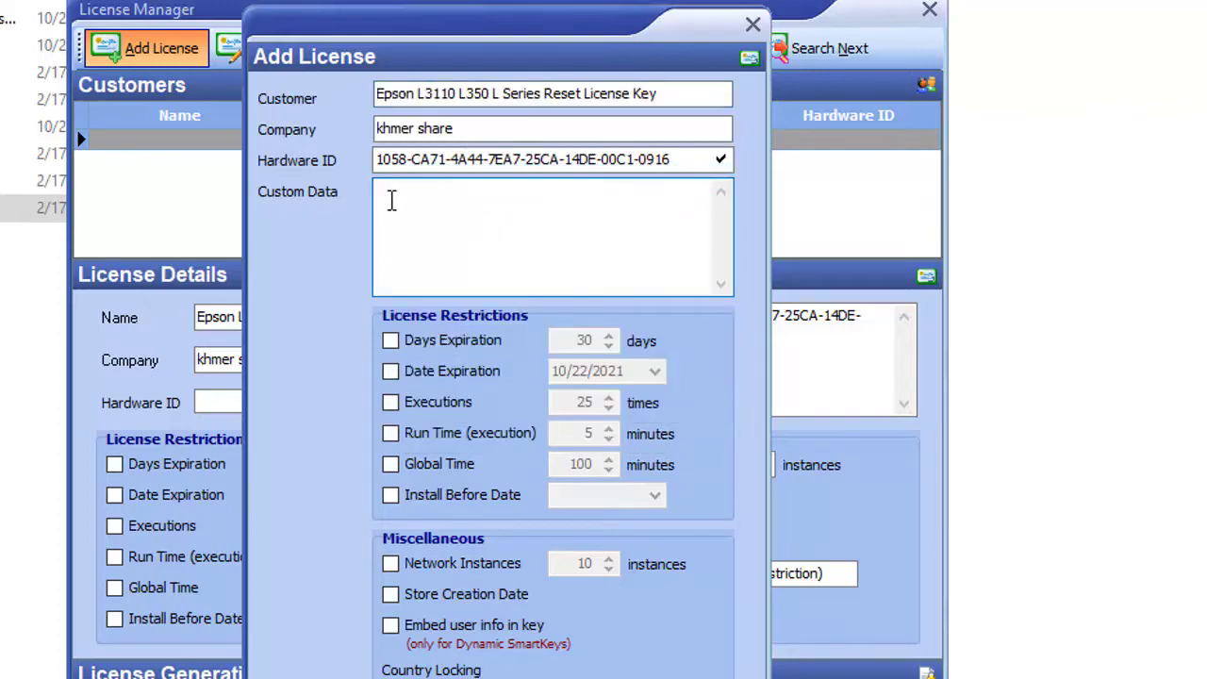
right_click(391, 199)
left_click(406, 311)
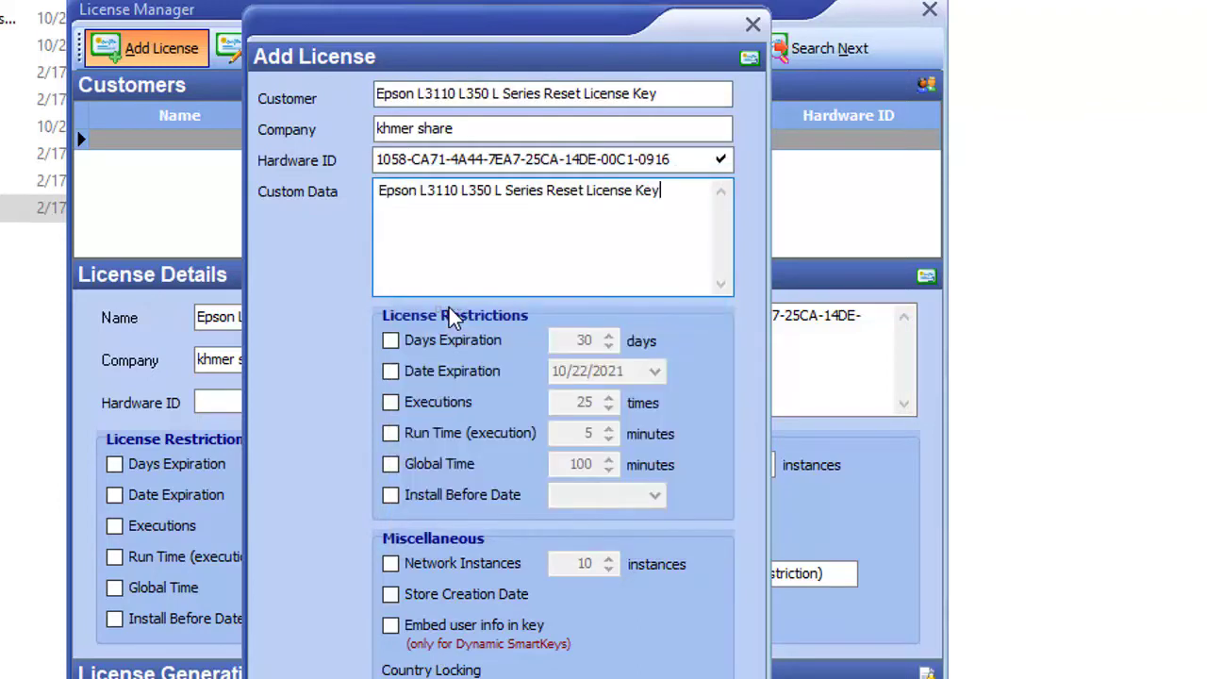
Append ", How to great License key, Please help support me" to the custom data and save the license.
type(", How to great")
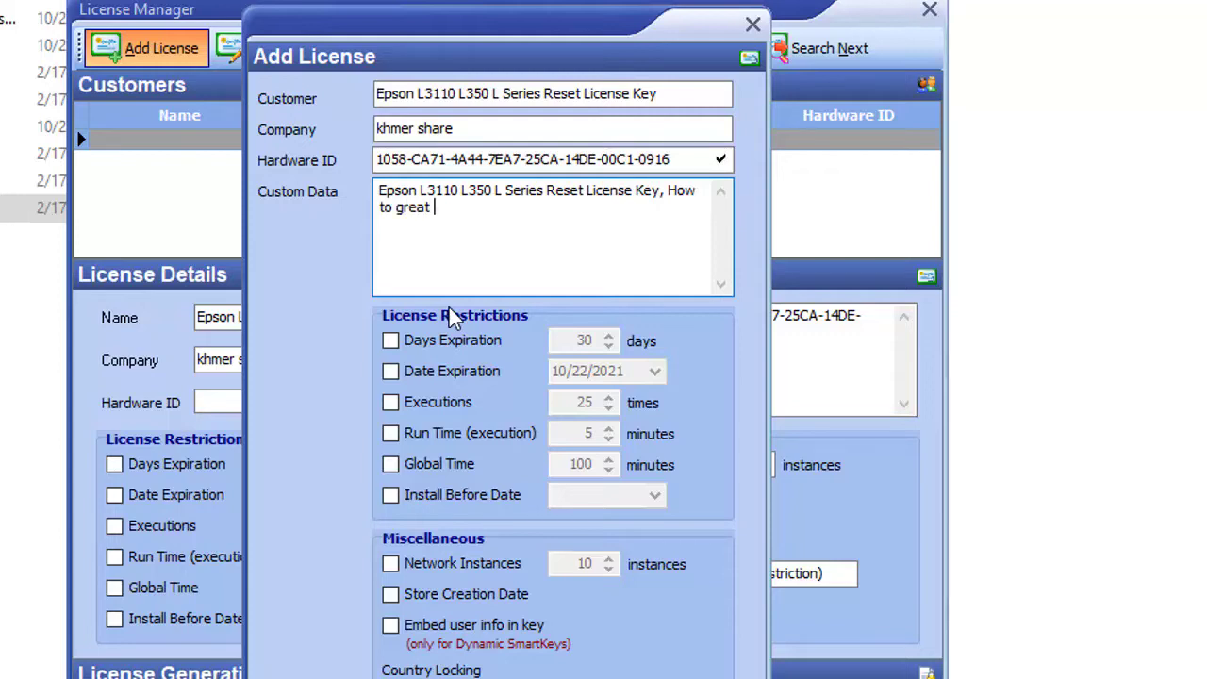
type(" License key")
type(", Please he")
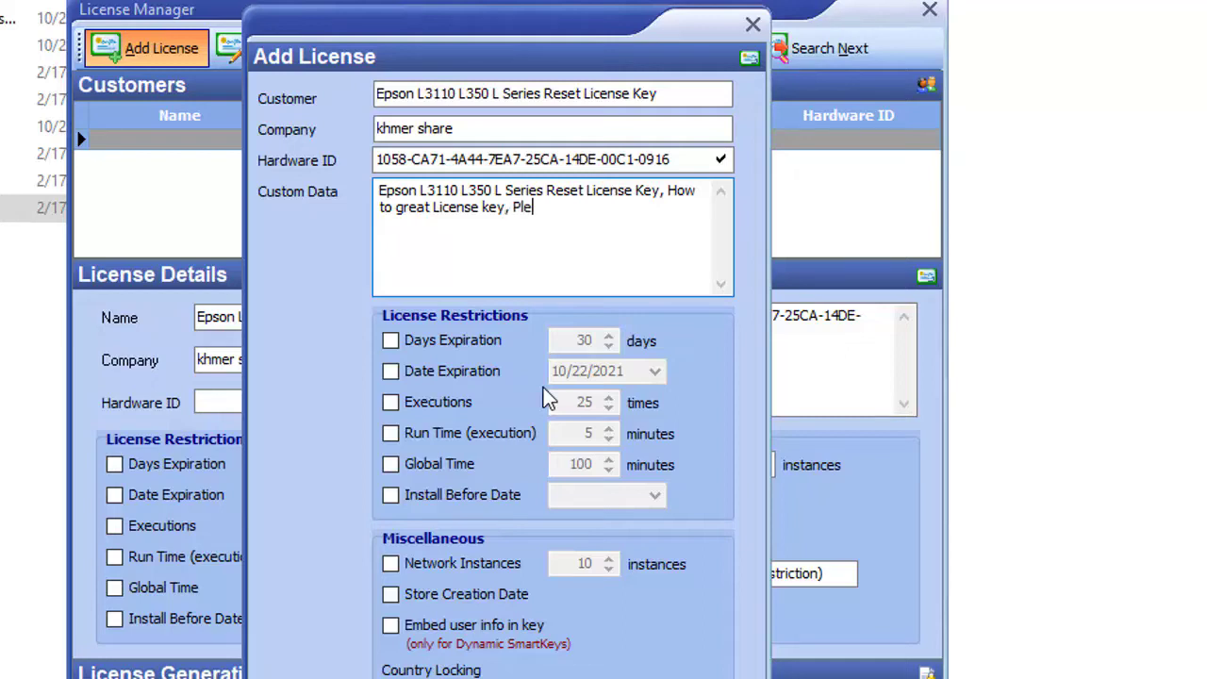
type("lp support me")
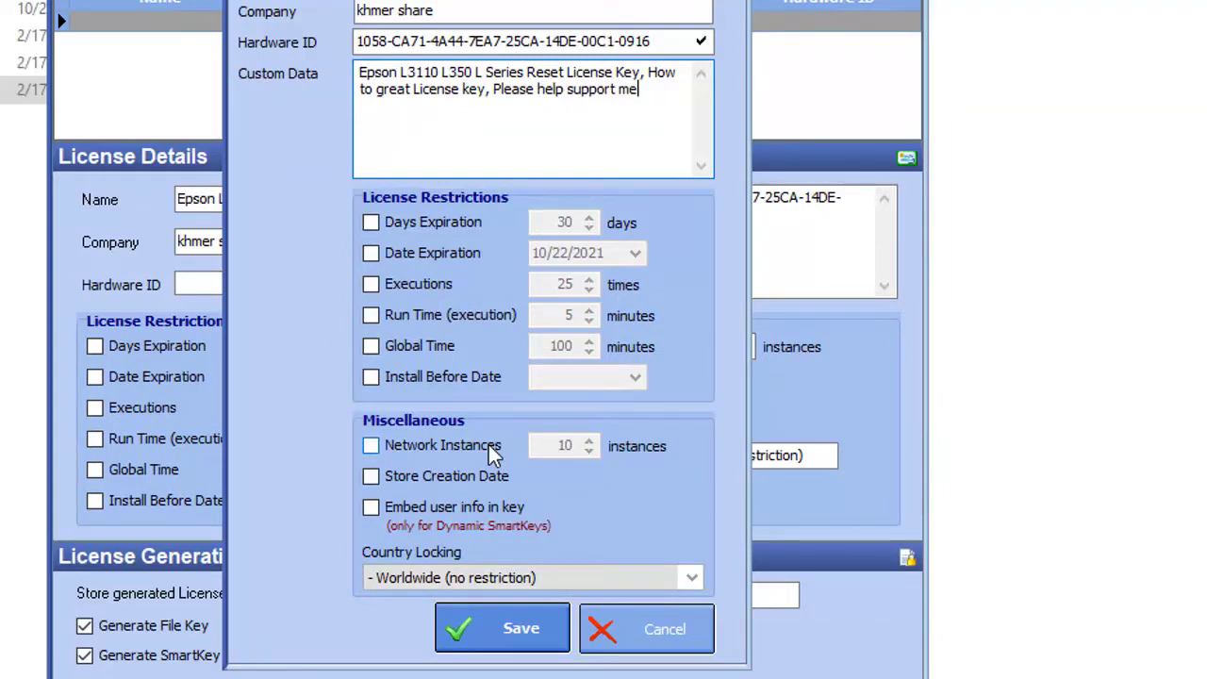
left_click(510, 632)
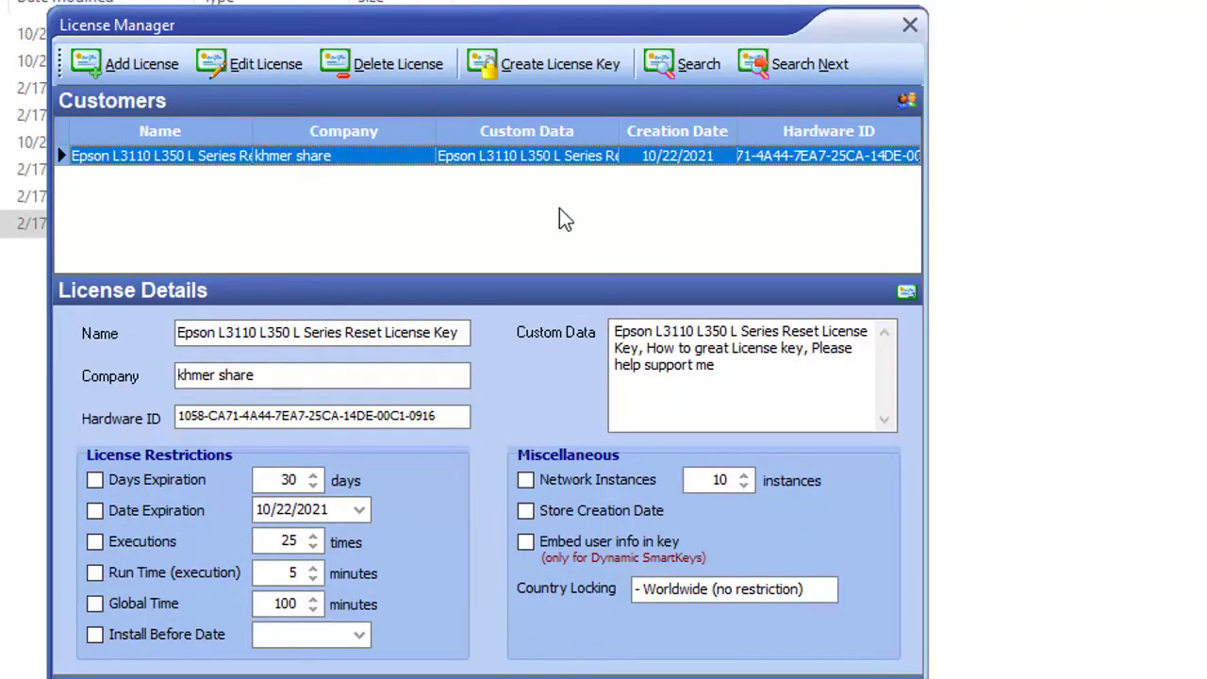
Create the license key for the khmer share entry and close both the License Manager and the key generator.
left_click(546, 59)
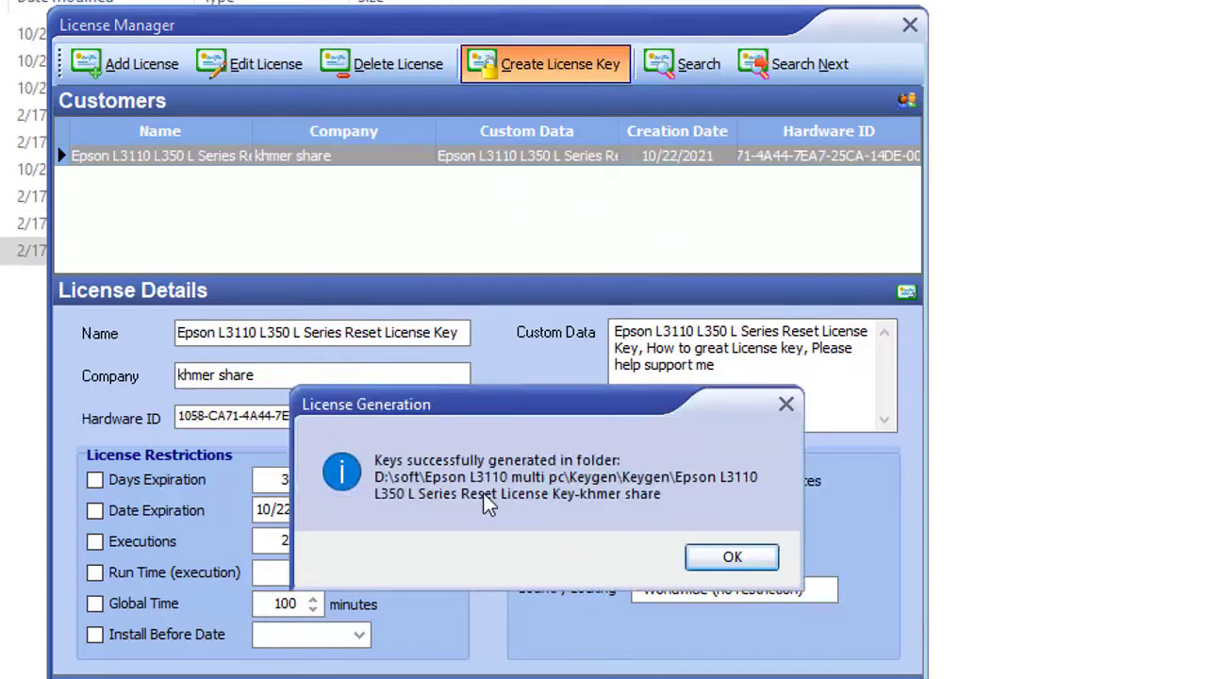
left_click(706, 556)
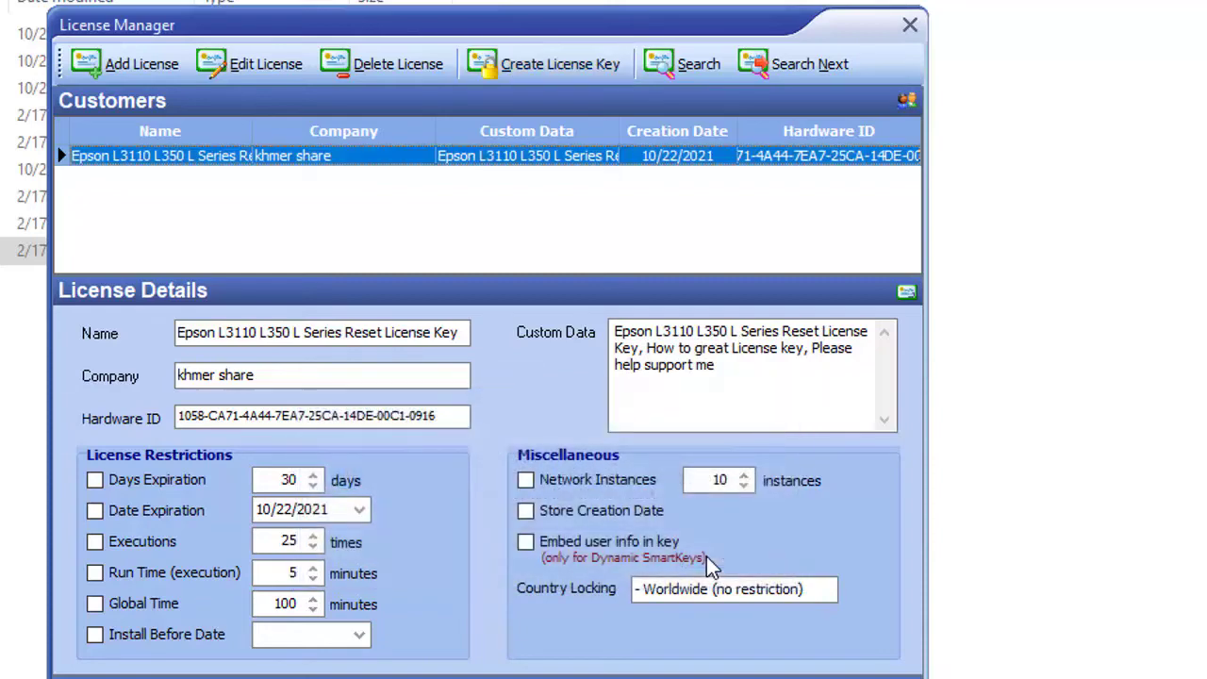
left_click(910, 22)
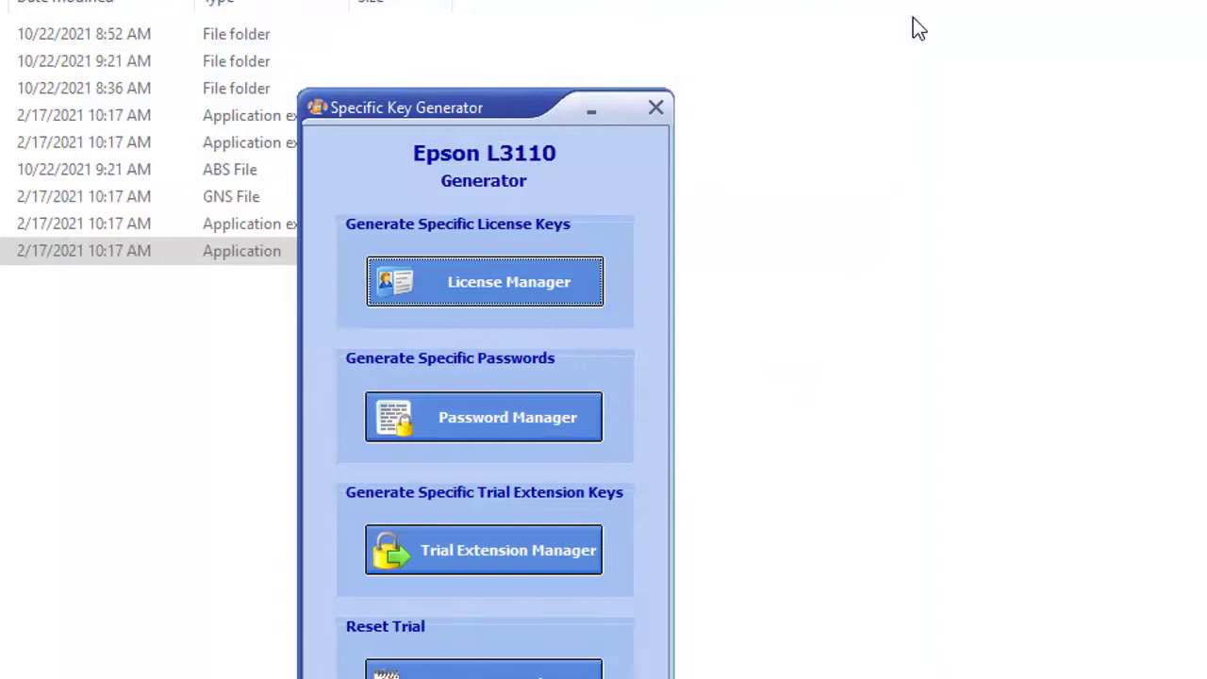
left_click(656, 109)
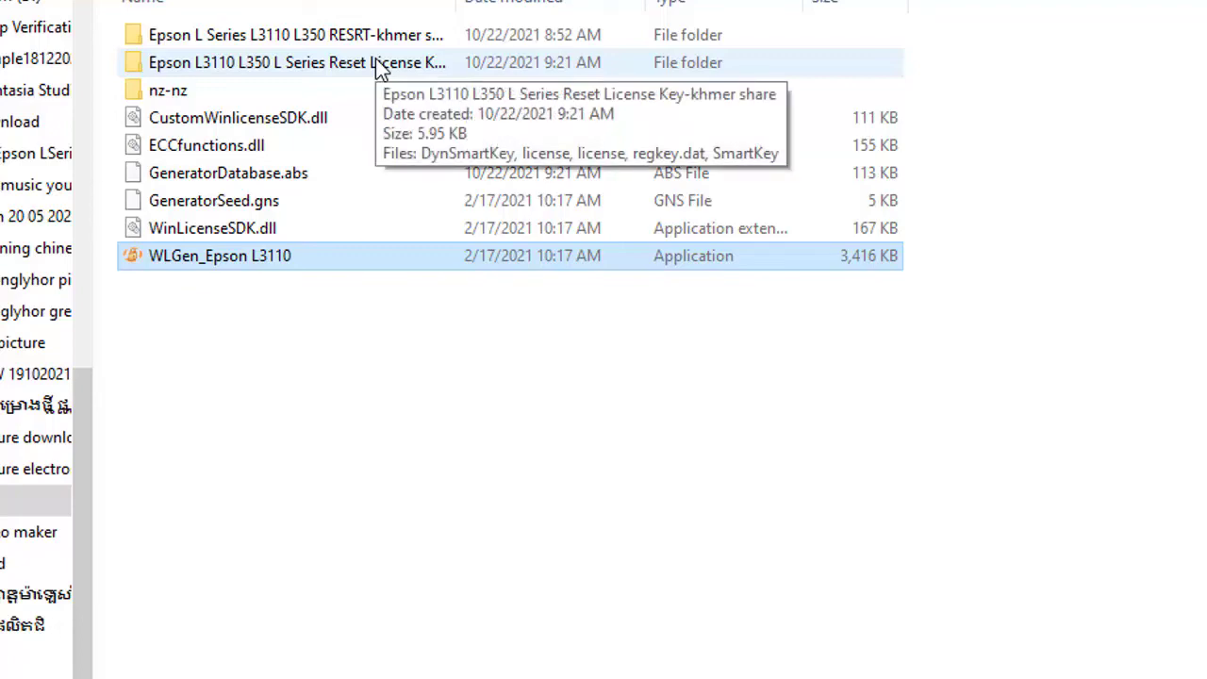
Delete the old "Epson L Series L3110 L350 RESRT-khmer share" and "nz-nz" folders from the Keygen folder.
left_click(354, 38)
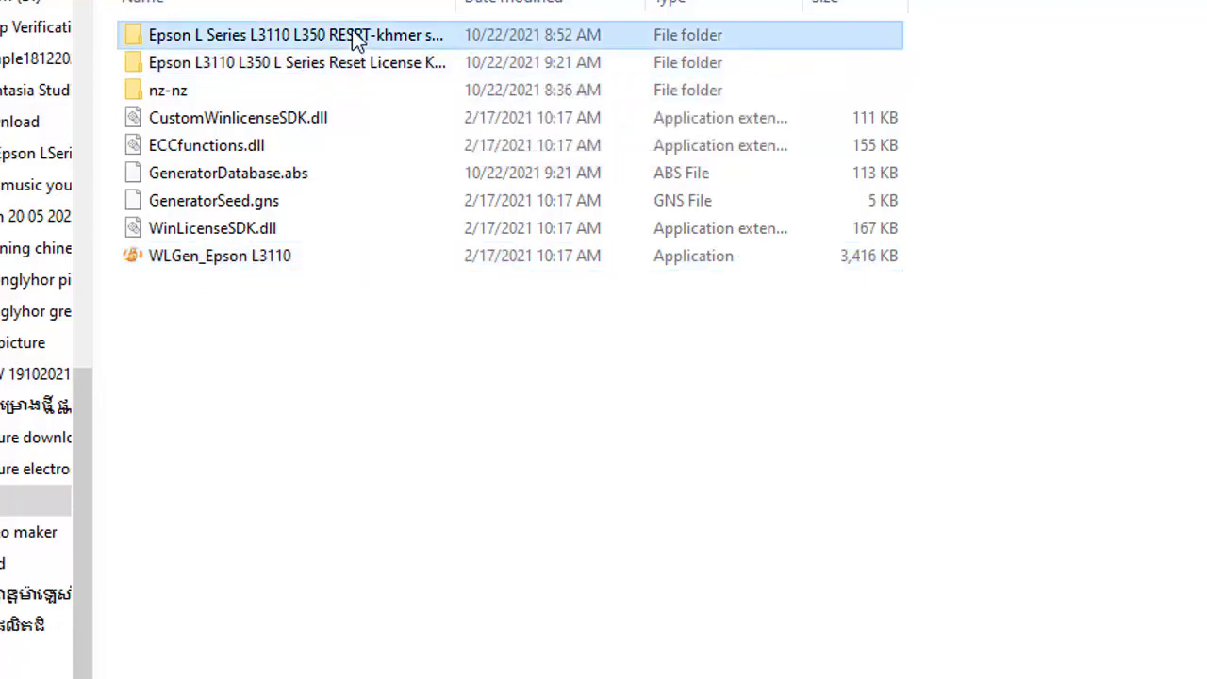
right_click(356, 40)
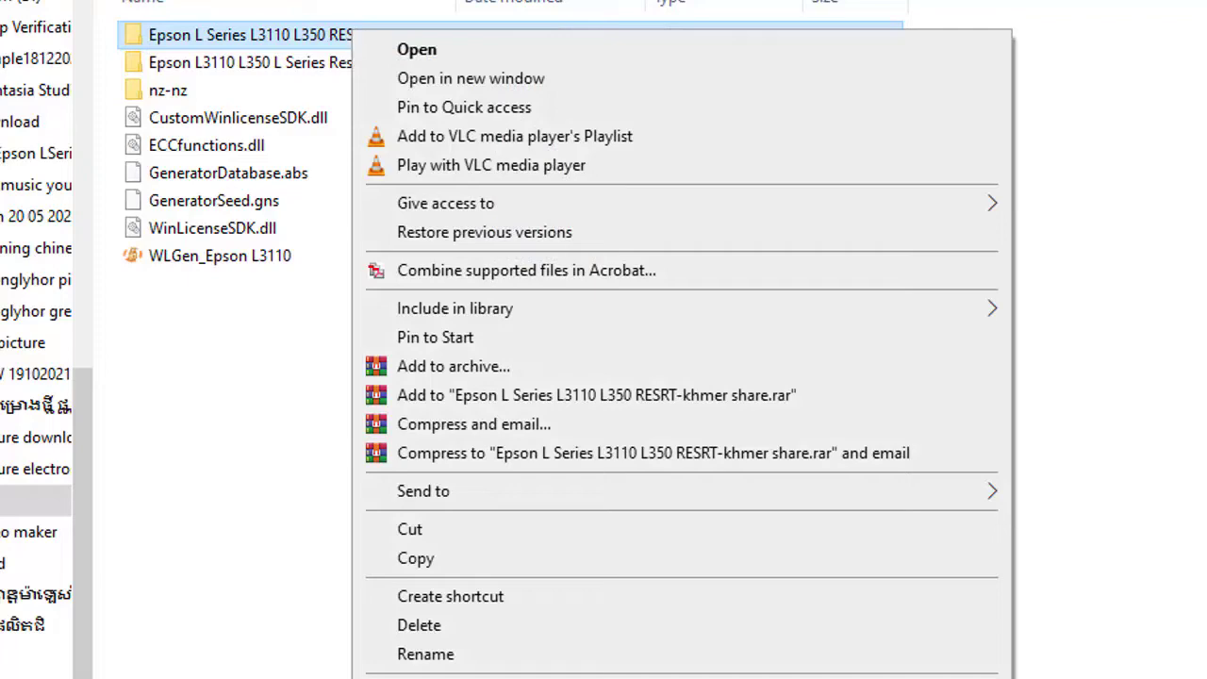
left_click(419, 625)
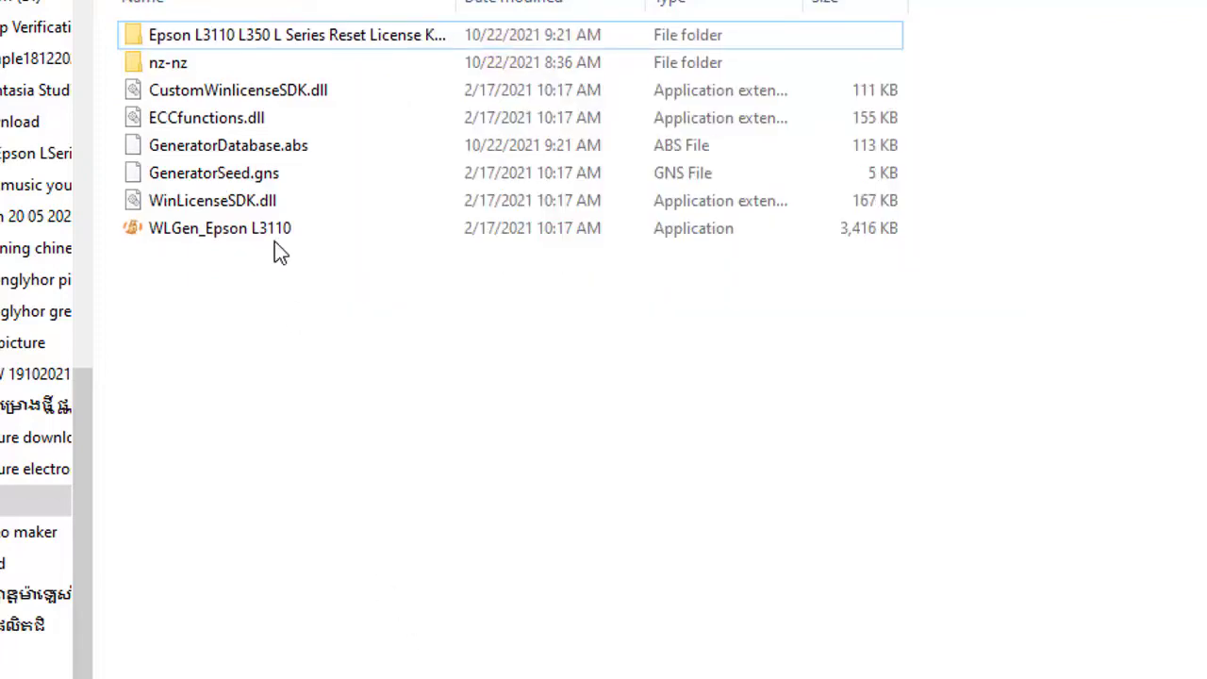
left_click(181, 59)
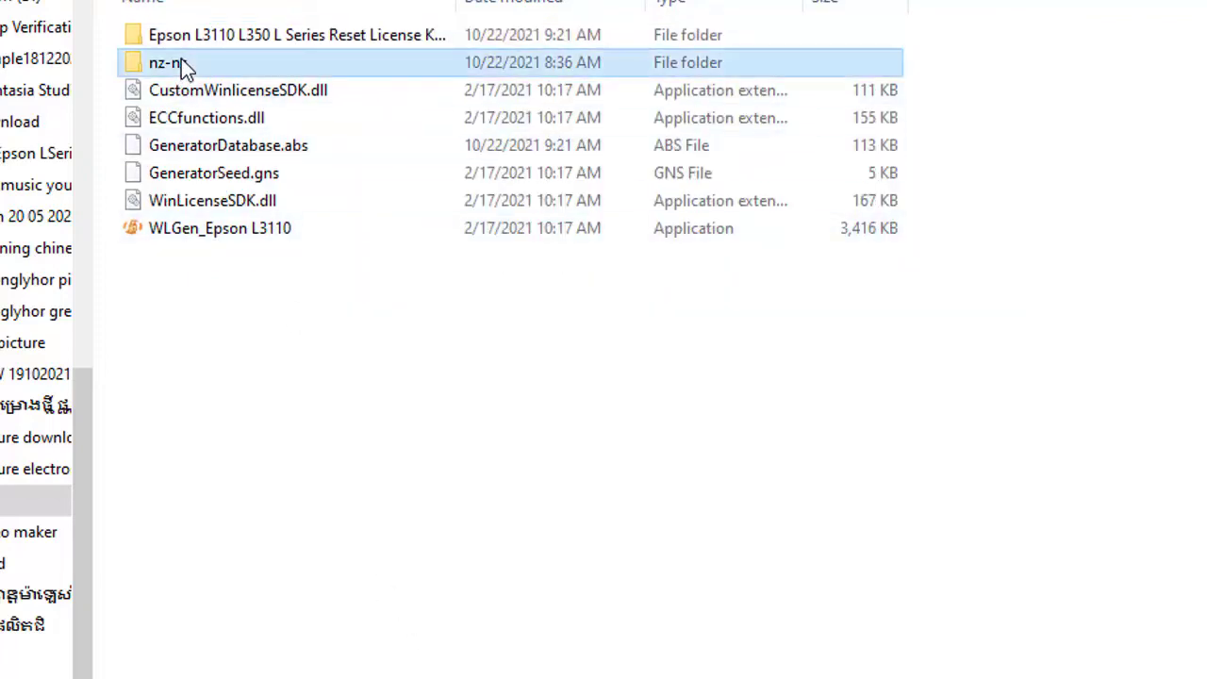
right_click(181, 59)
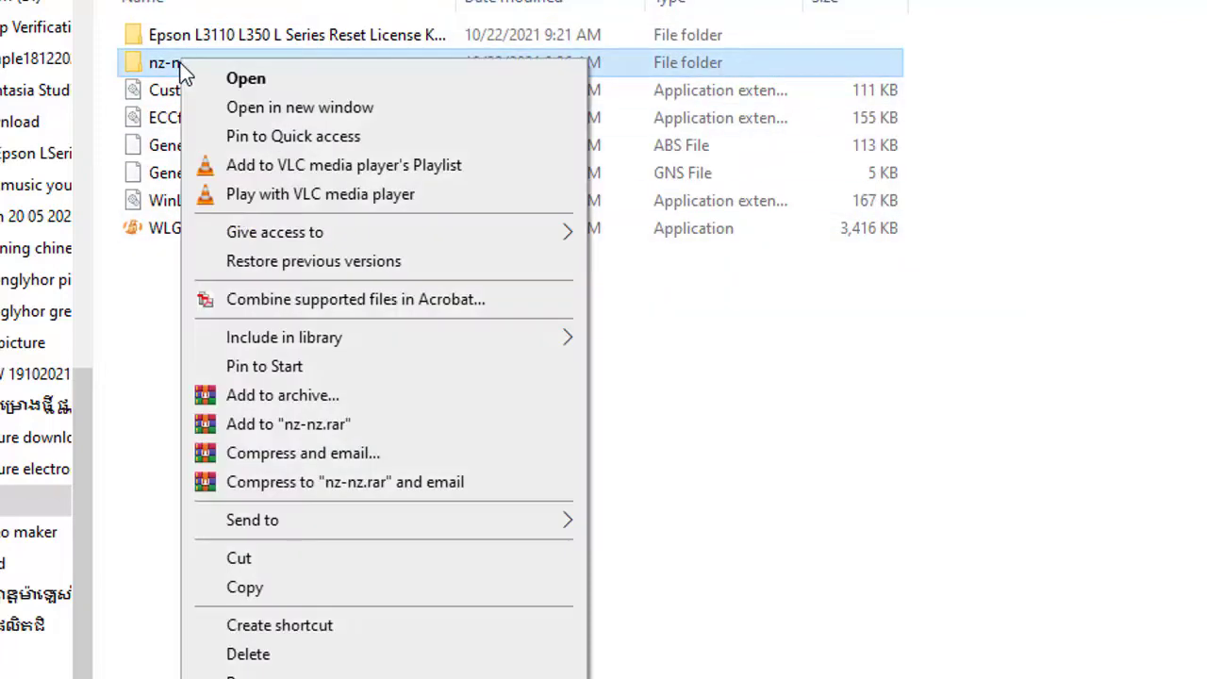
left_click(263, 655)
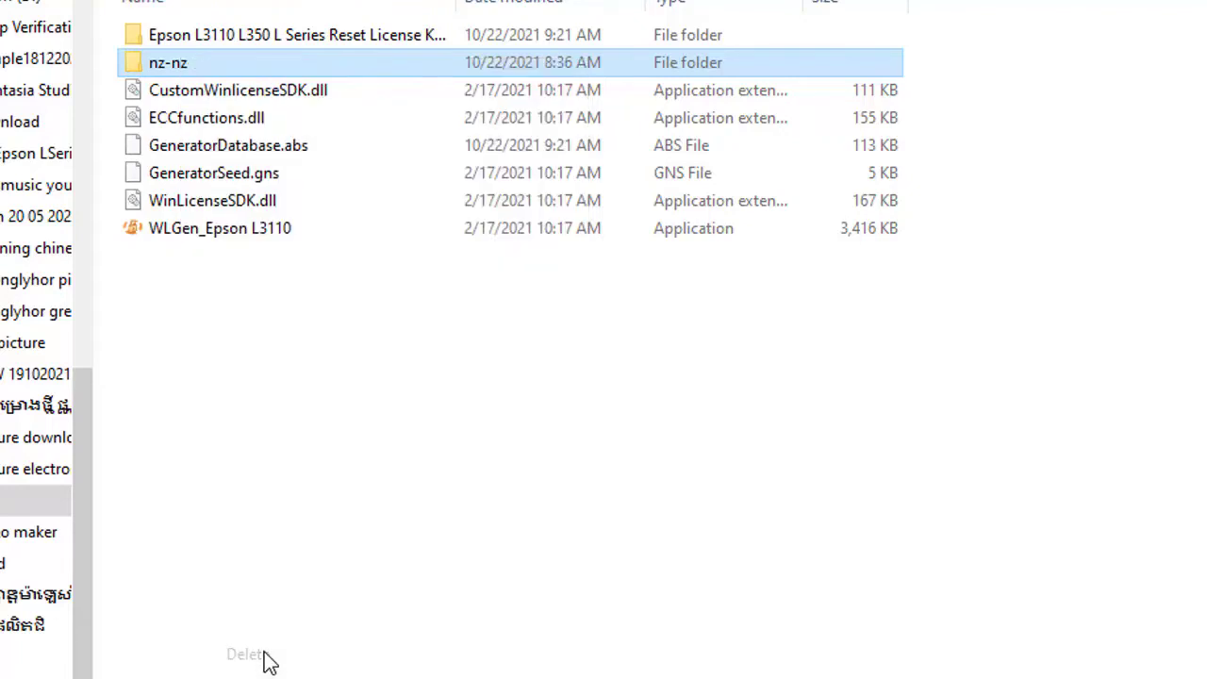
Copy all five generated license files from the "Epson L3110 L350 L Series Reset License Key-khmer share" folder.
double_click(334, 38)
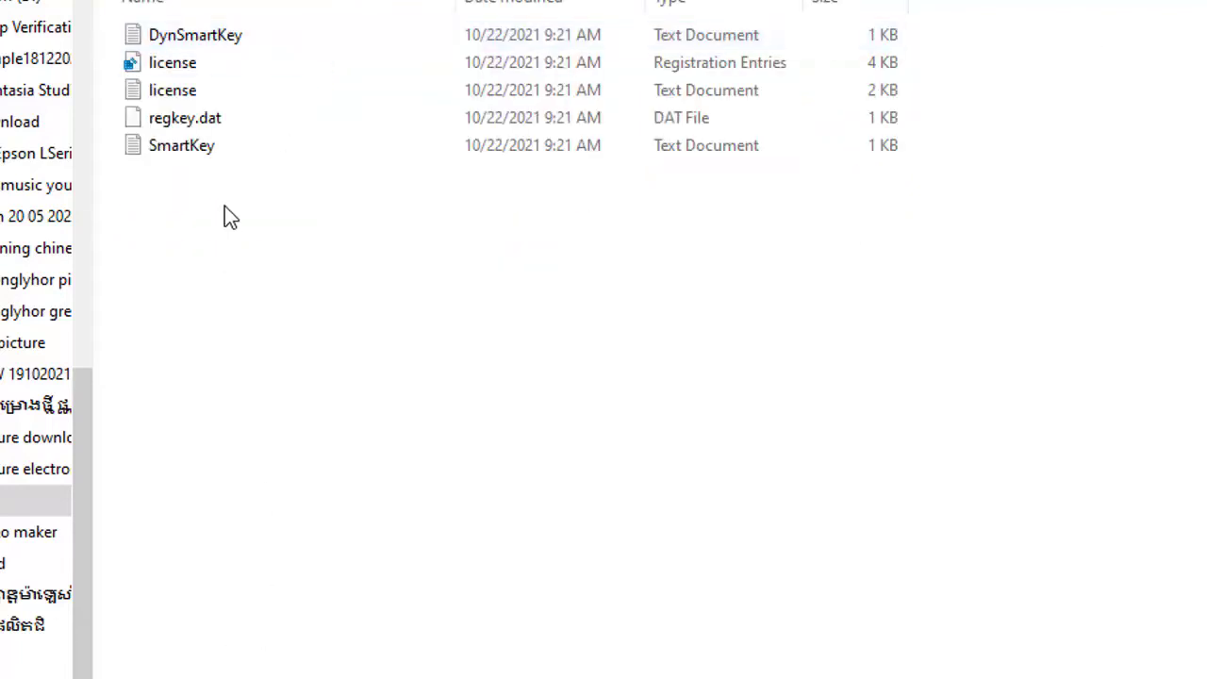
left_click_drag(225, 206, 172, 36)
right_click(172, 35)
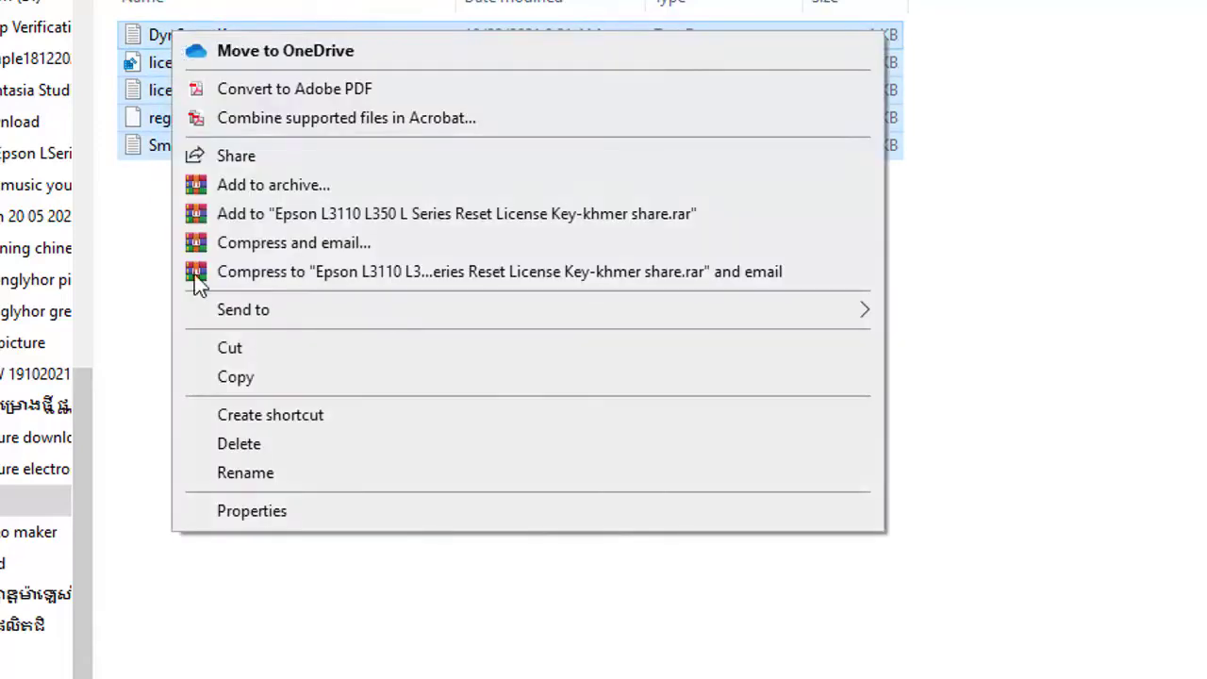
left_click(236, 377)
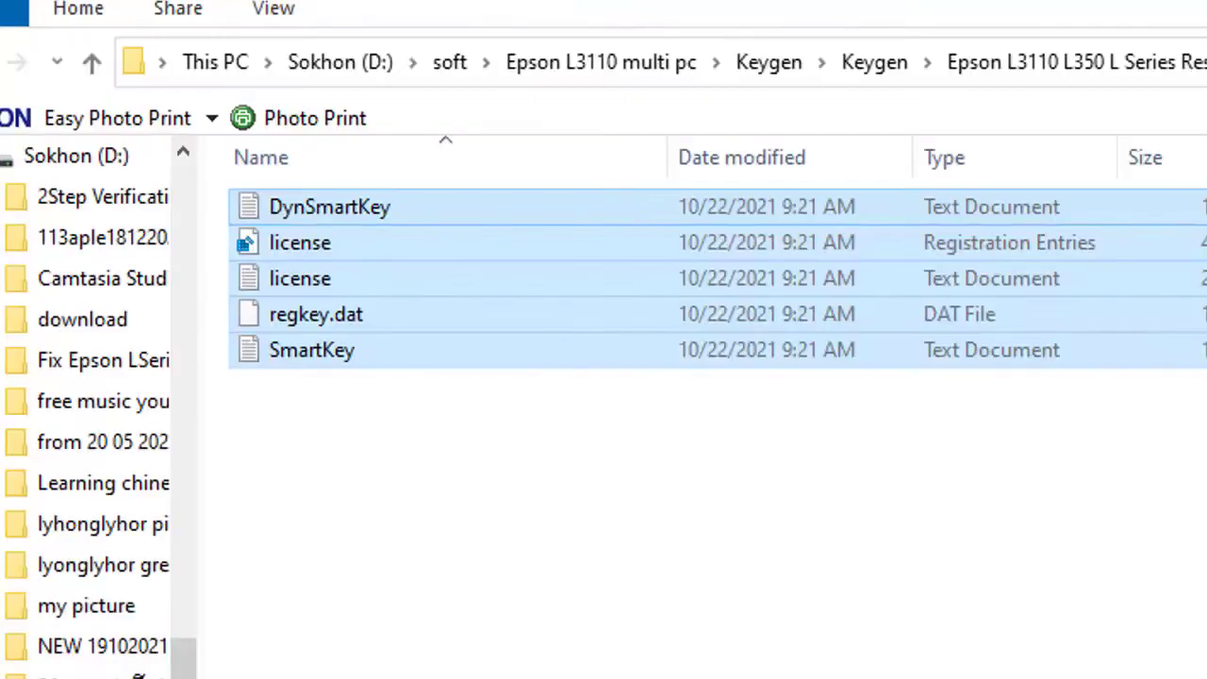
Paste the copied license files into the "Epson L3110 multi pc" folder, replacing the files with the same names.
left_click(92, 64)
left_click(91, 65)
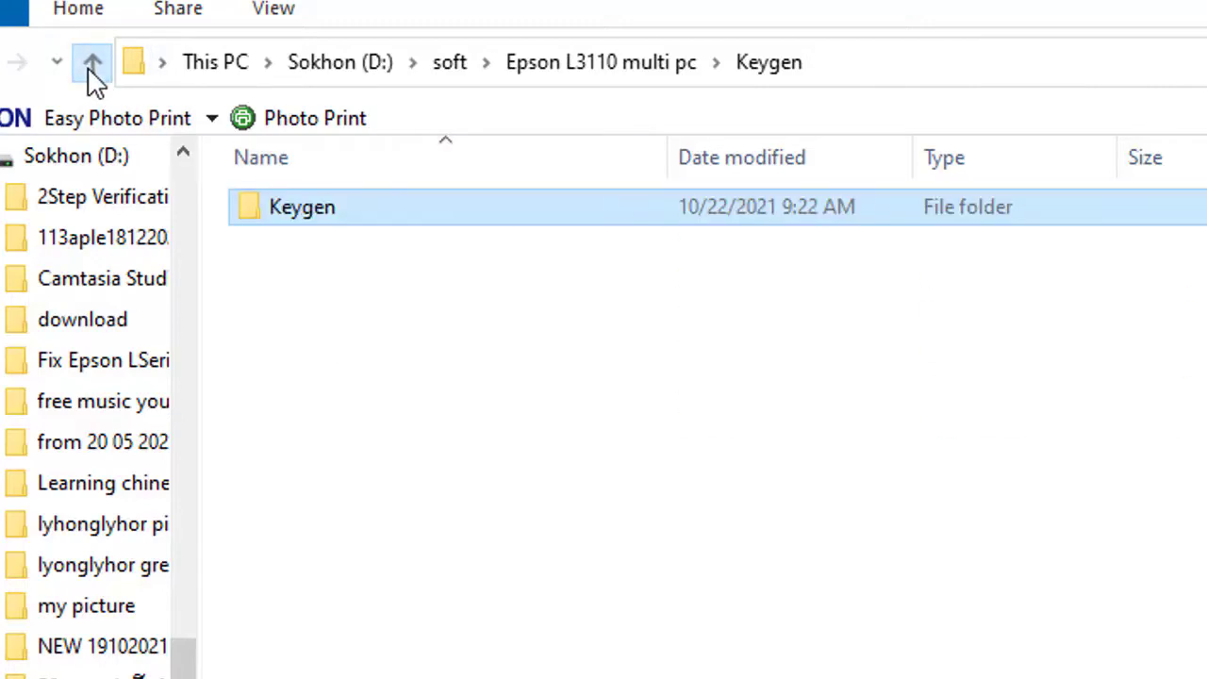
left_click(92, 64)
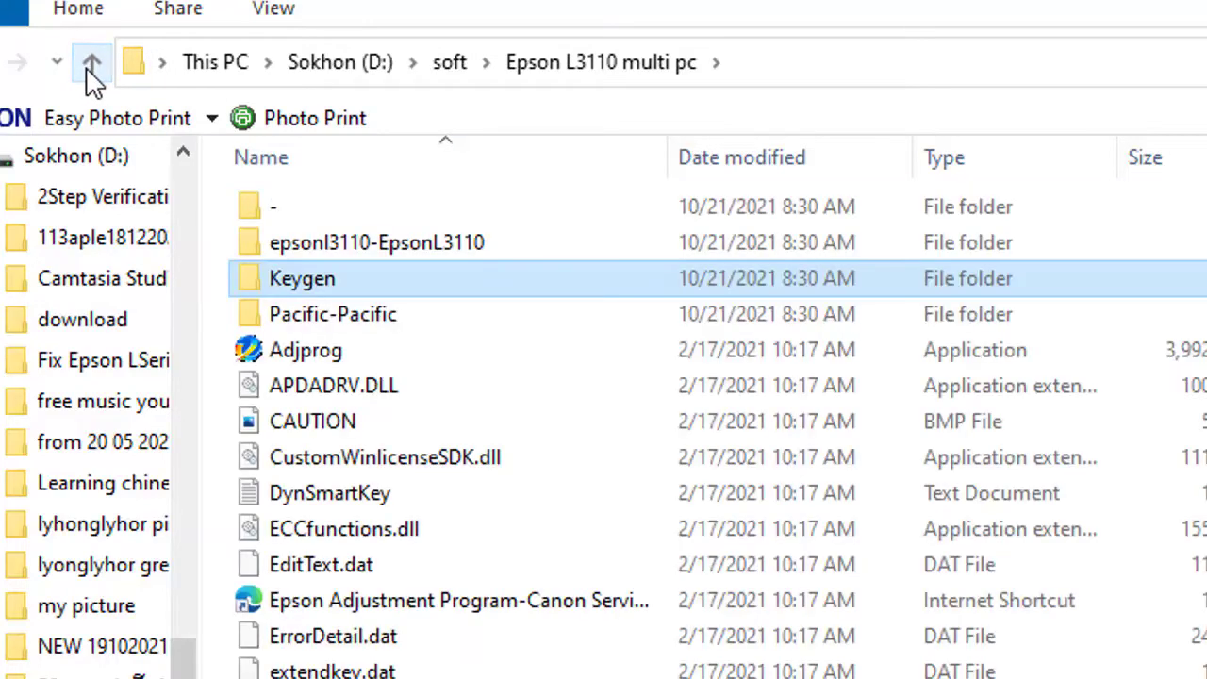
left_click(222, 438)
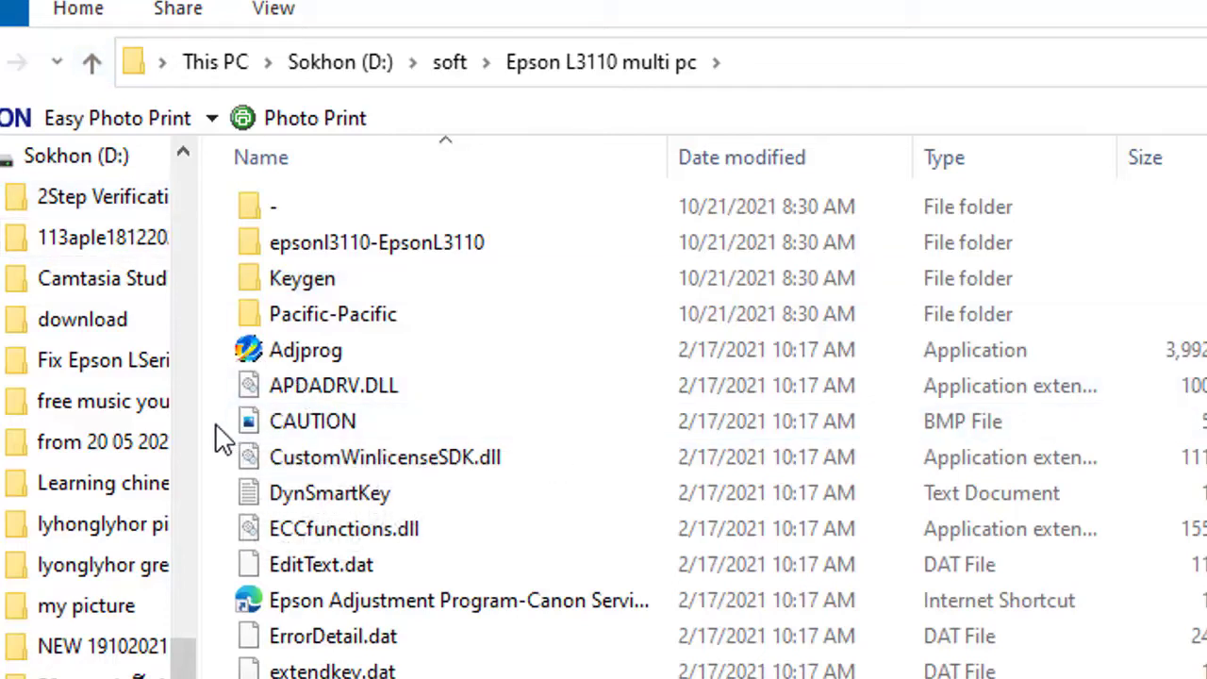
right_click(222, 439)
left_click(298, 662)
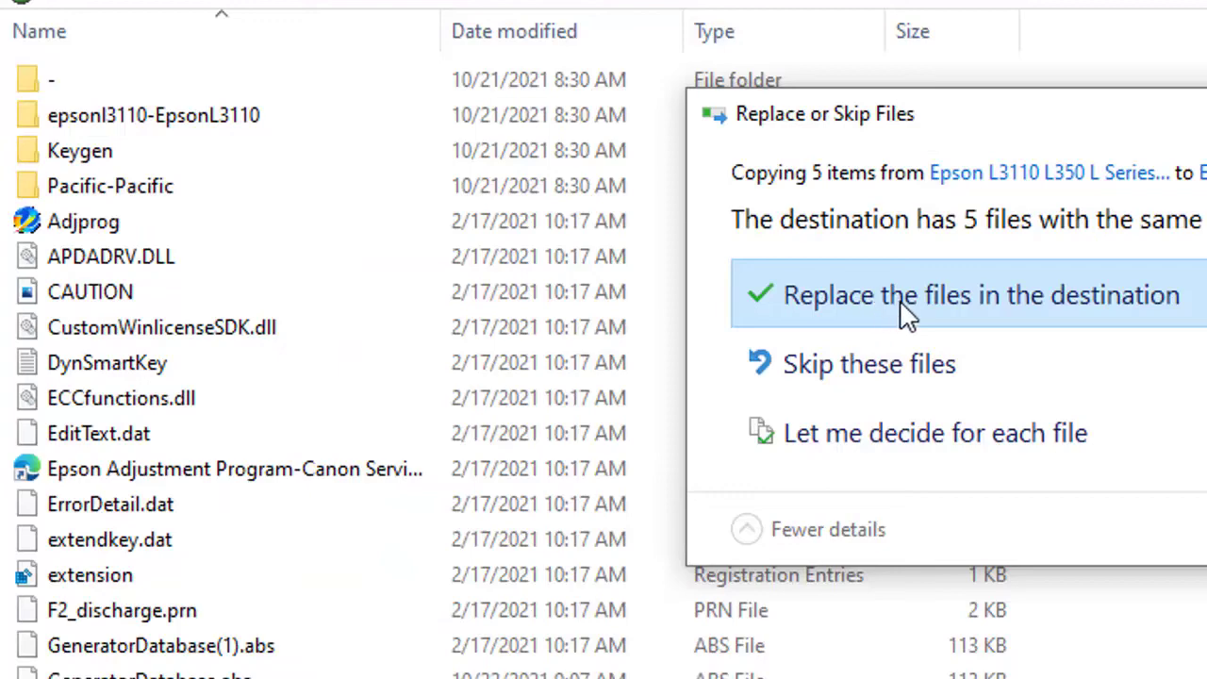
left_click(905, 316)
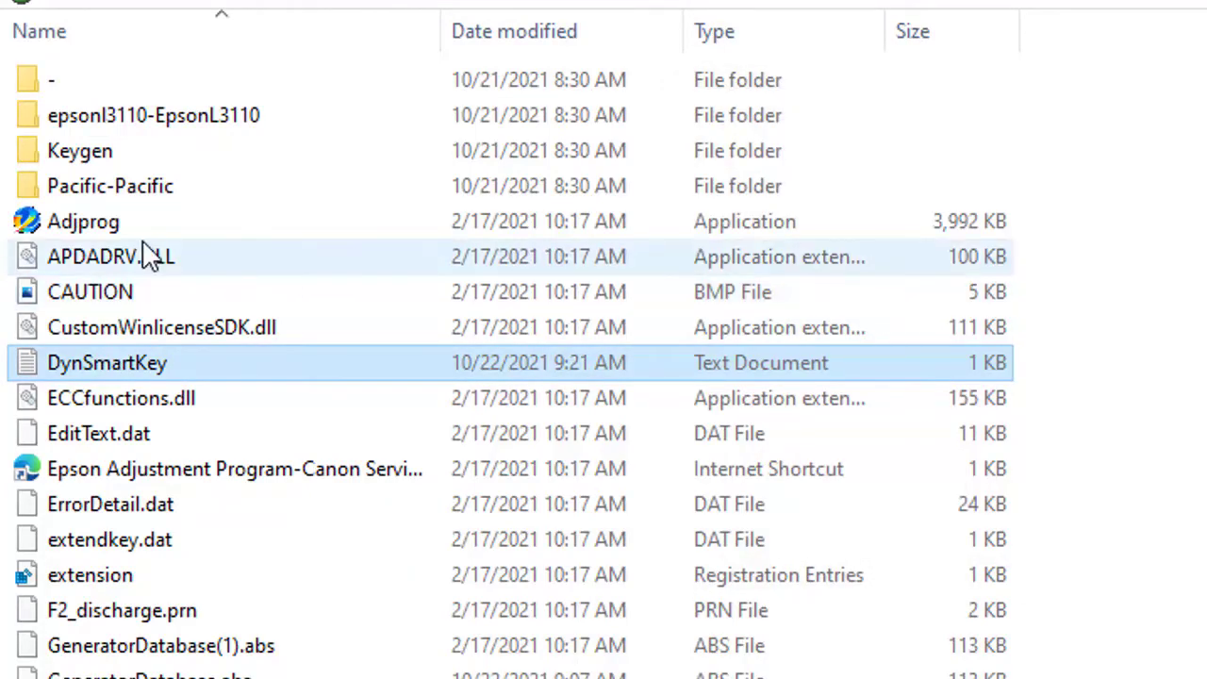
Run Adjprog as administrator and acknowledge the registration notice.
left_click(79, 234)
right_click(73, 224)
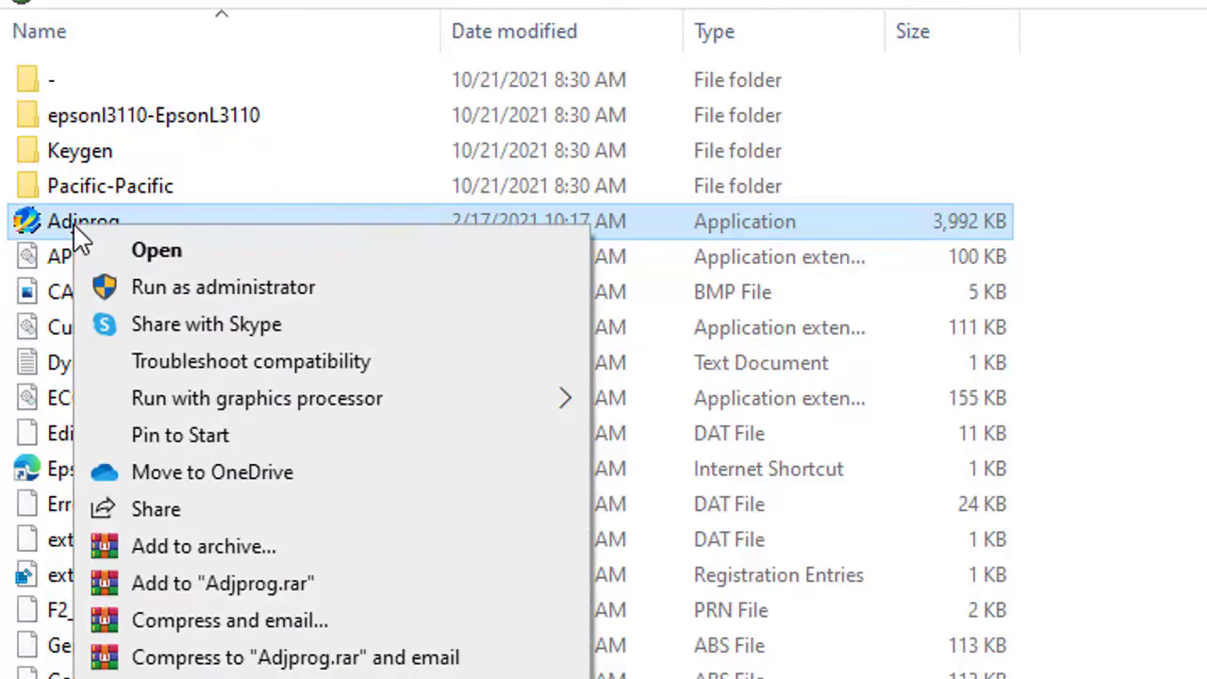
left_click(211, 289)
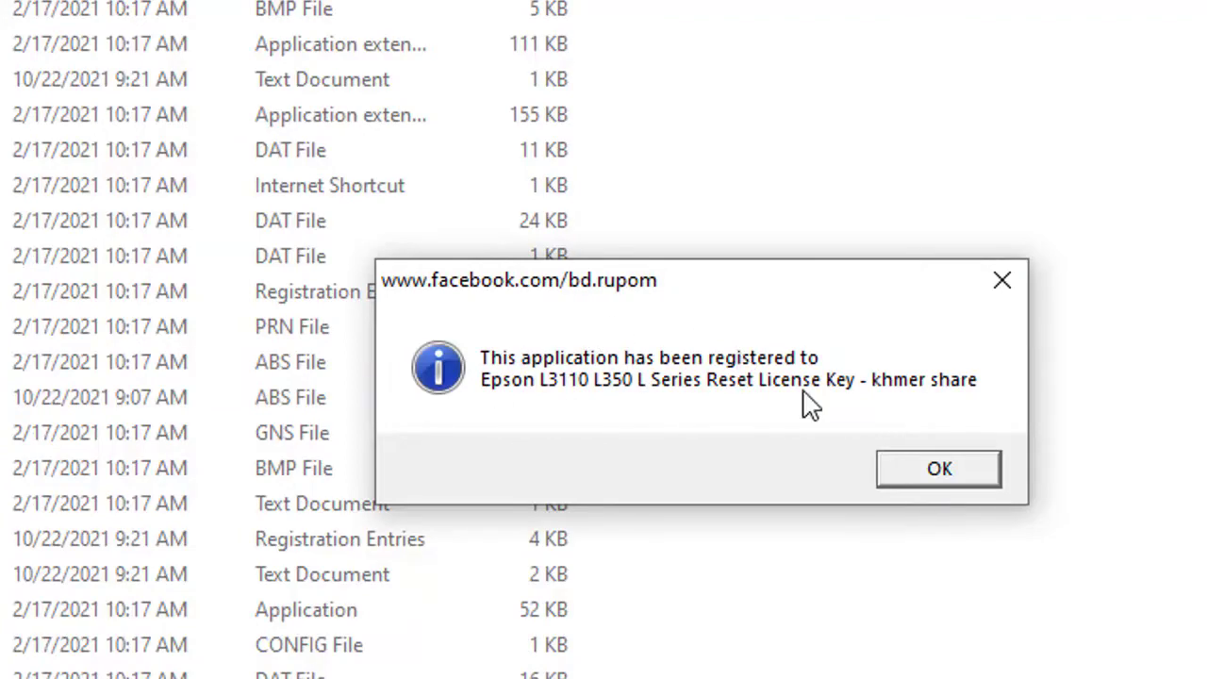
left_click(905, 476)
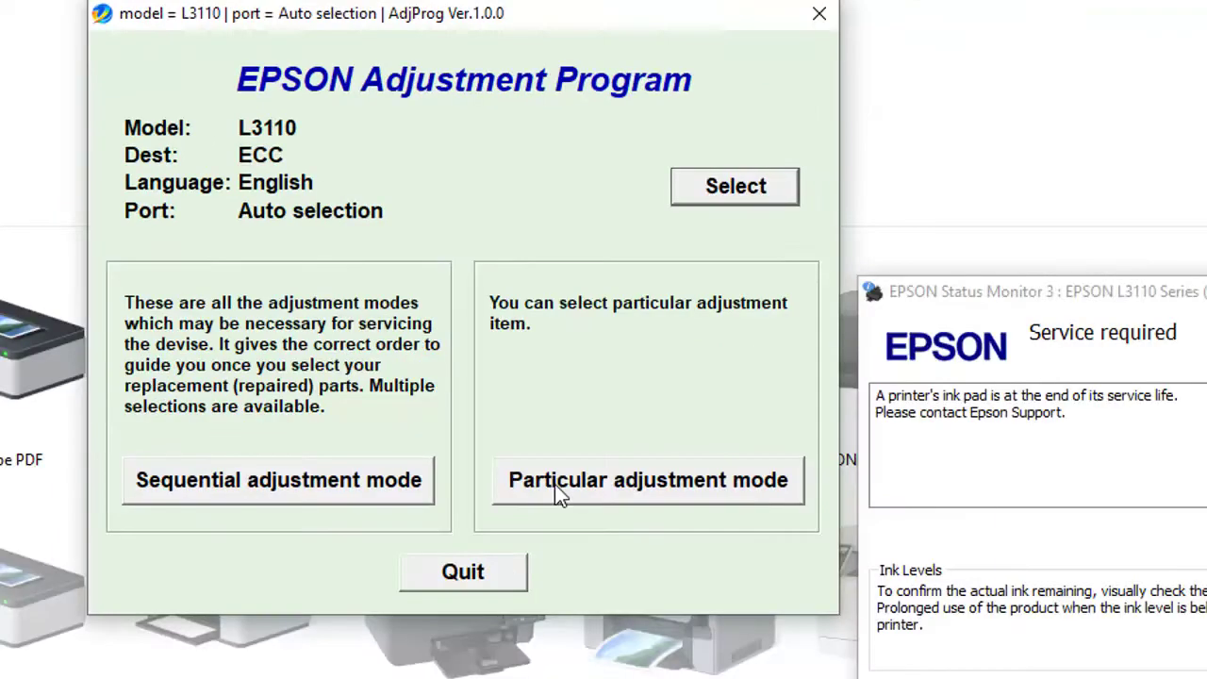
Open the Waste ink pad counter item in Particular adjustment mode and check the current counter values.
left_click(554, 483)
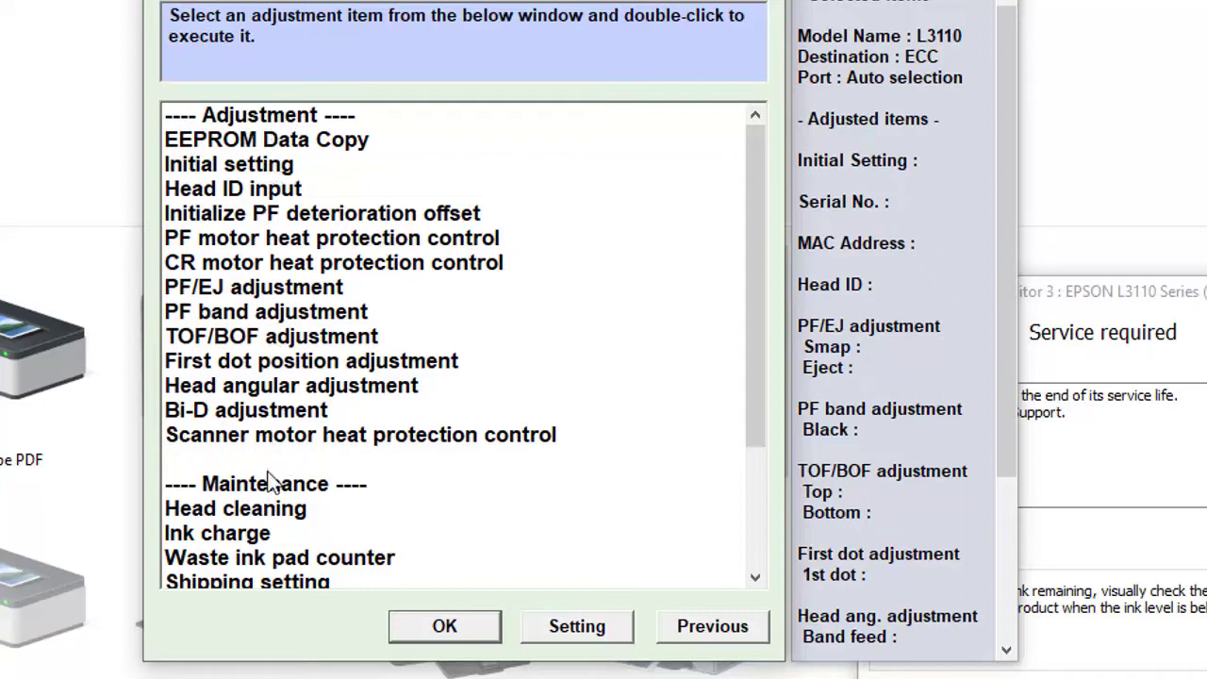
left_click(241, 559)
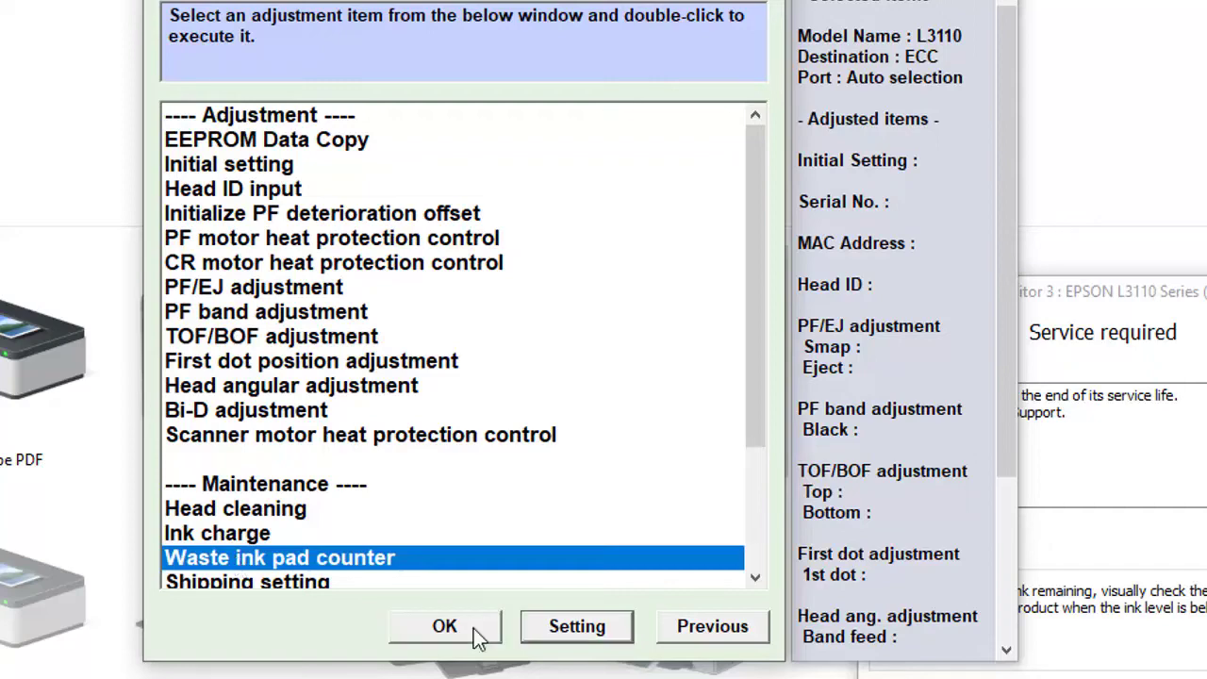
left_click(444, 626)
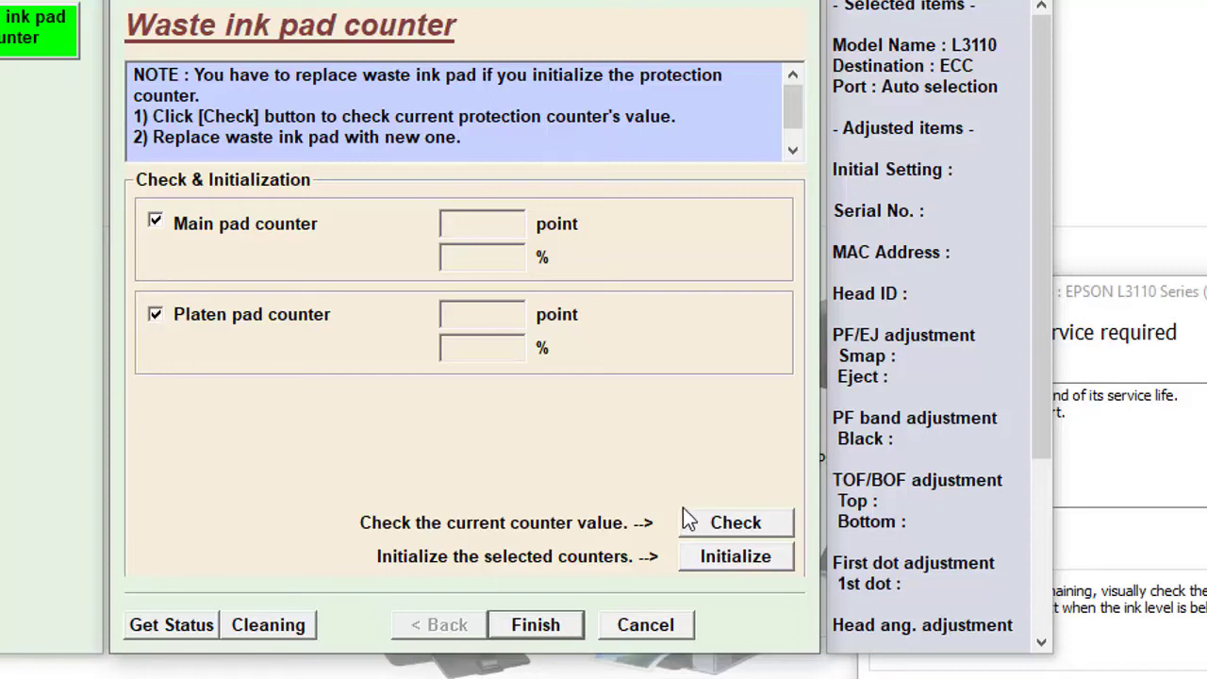
left_click(714, 522)
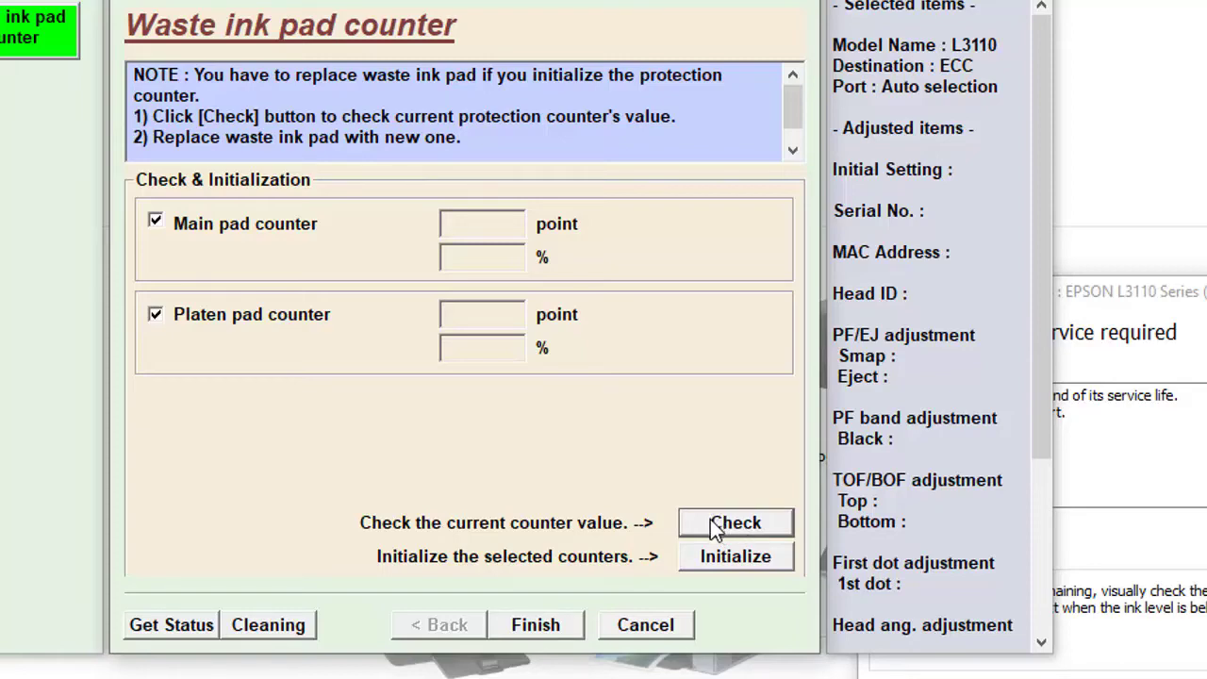
left_click(711, 524)
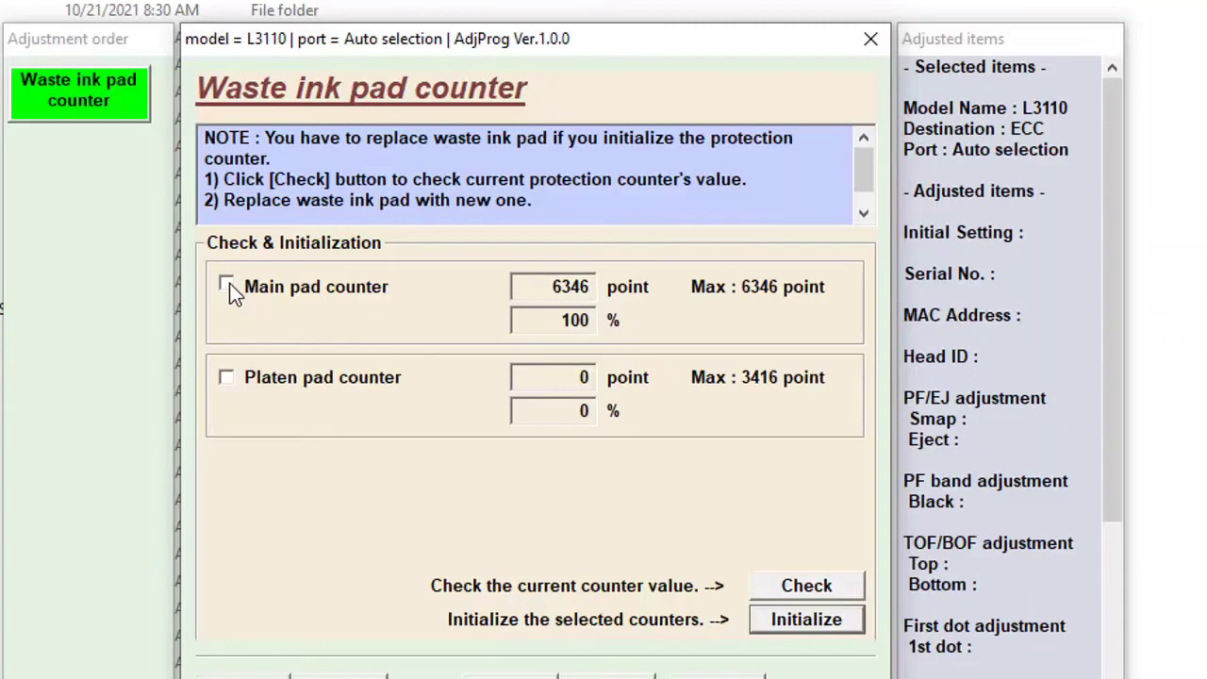
Initialize the main pad and platen pad counters, acknowledging the prompts to initialize and to turn off the printer.
left_click(227, 285)
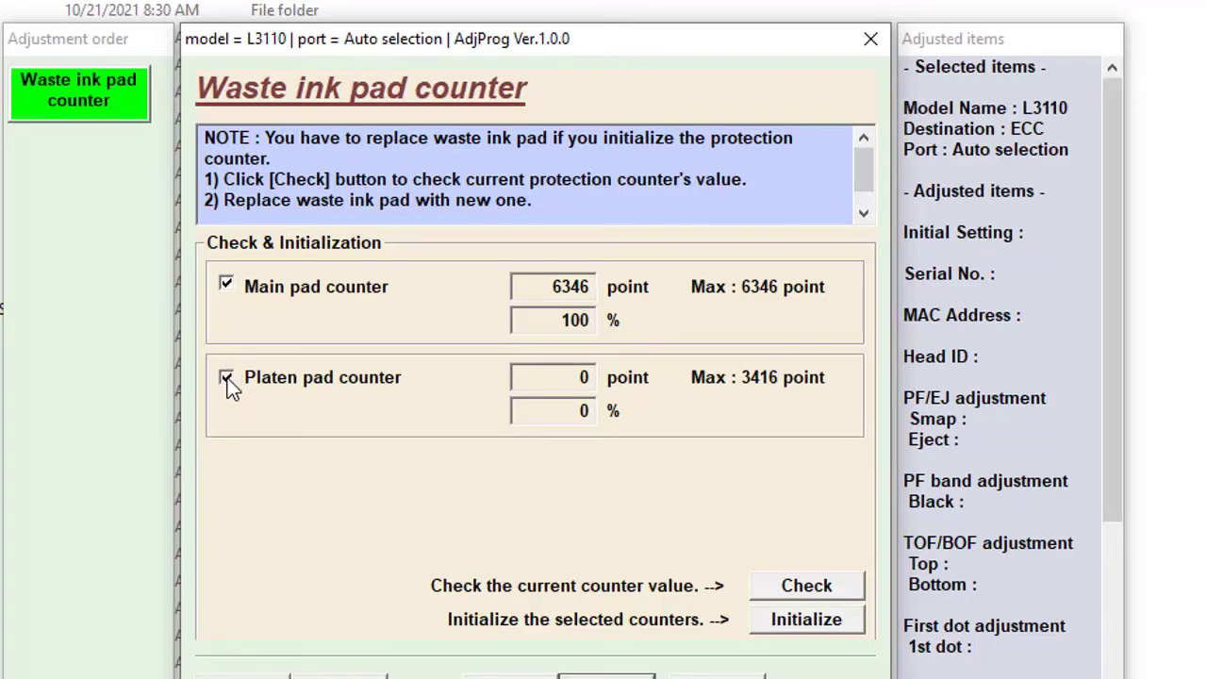
left_click(819, 619)
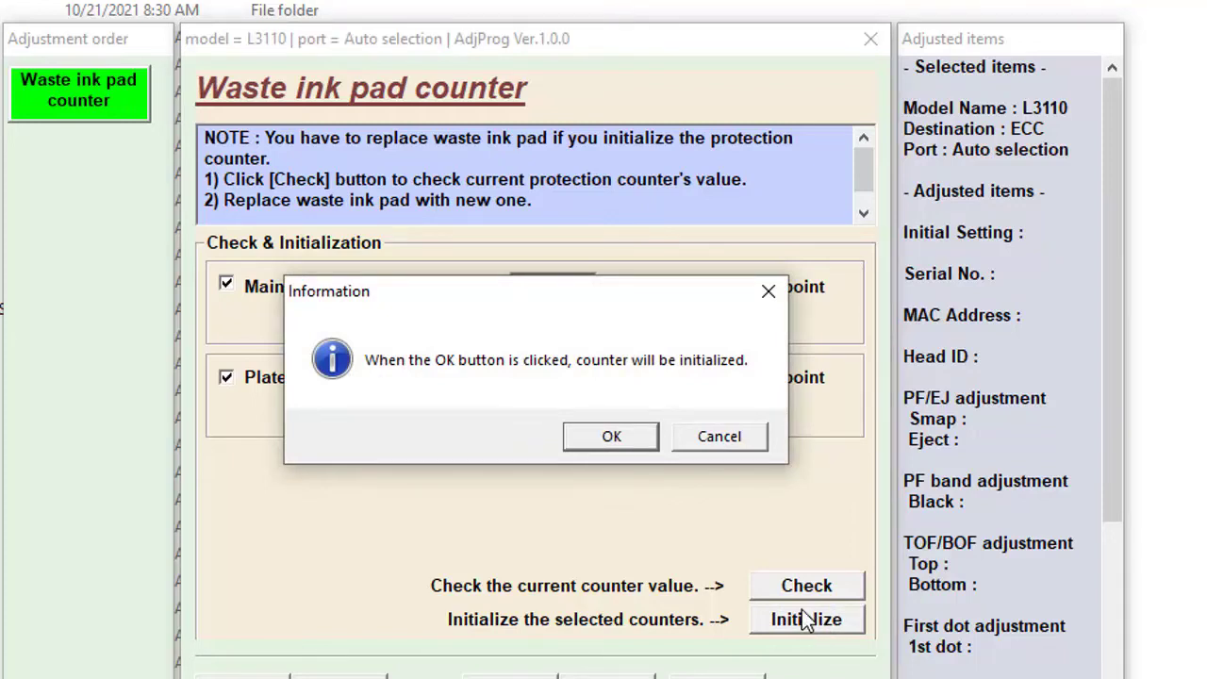
left_click(611, 439)
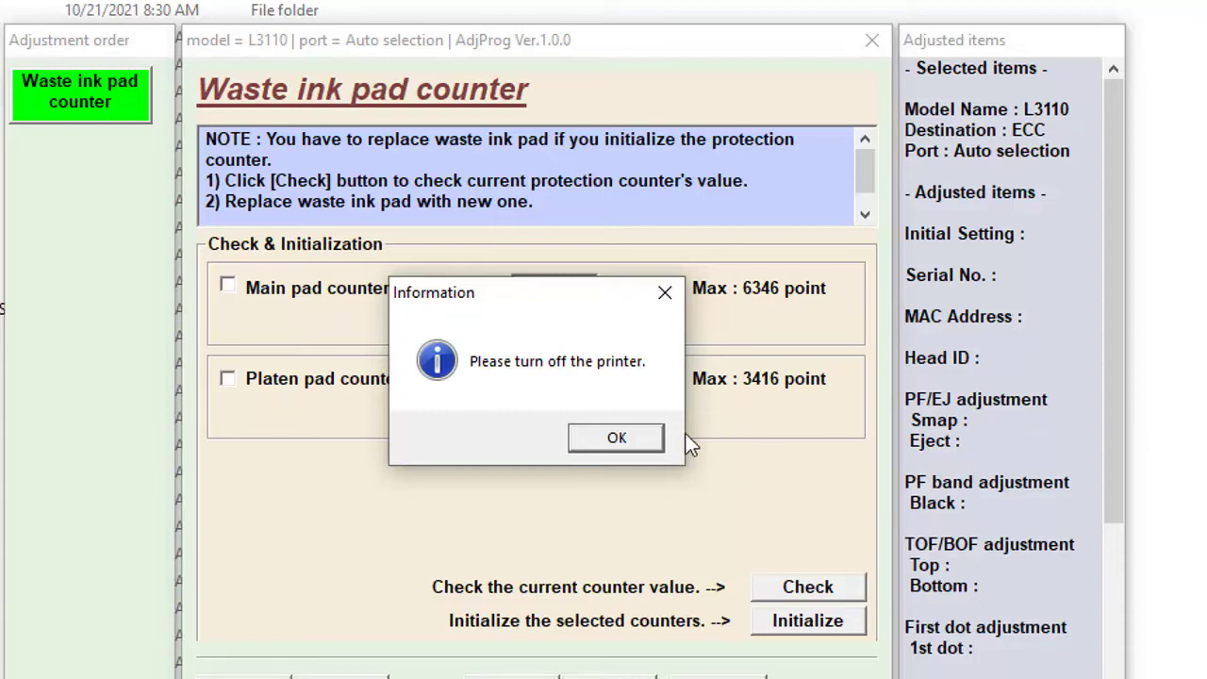
left_click(635, 437)
left_click(617, 440)
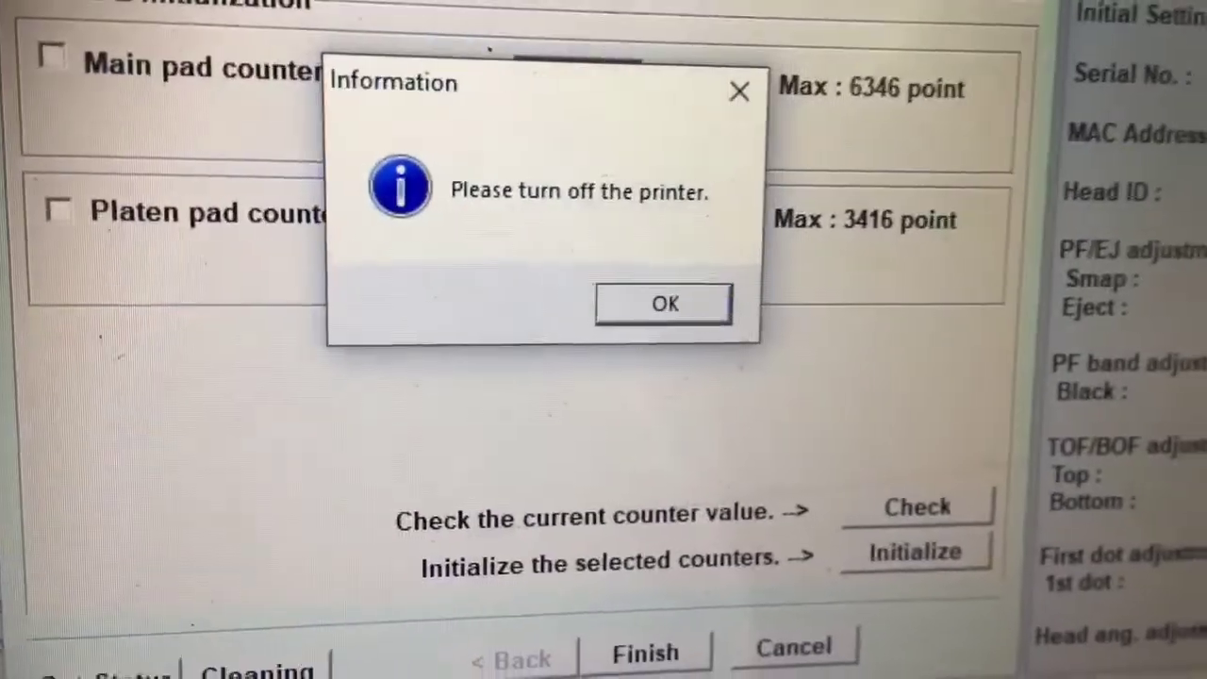
left_click(672, 278)
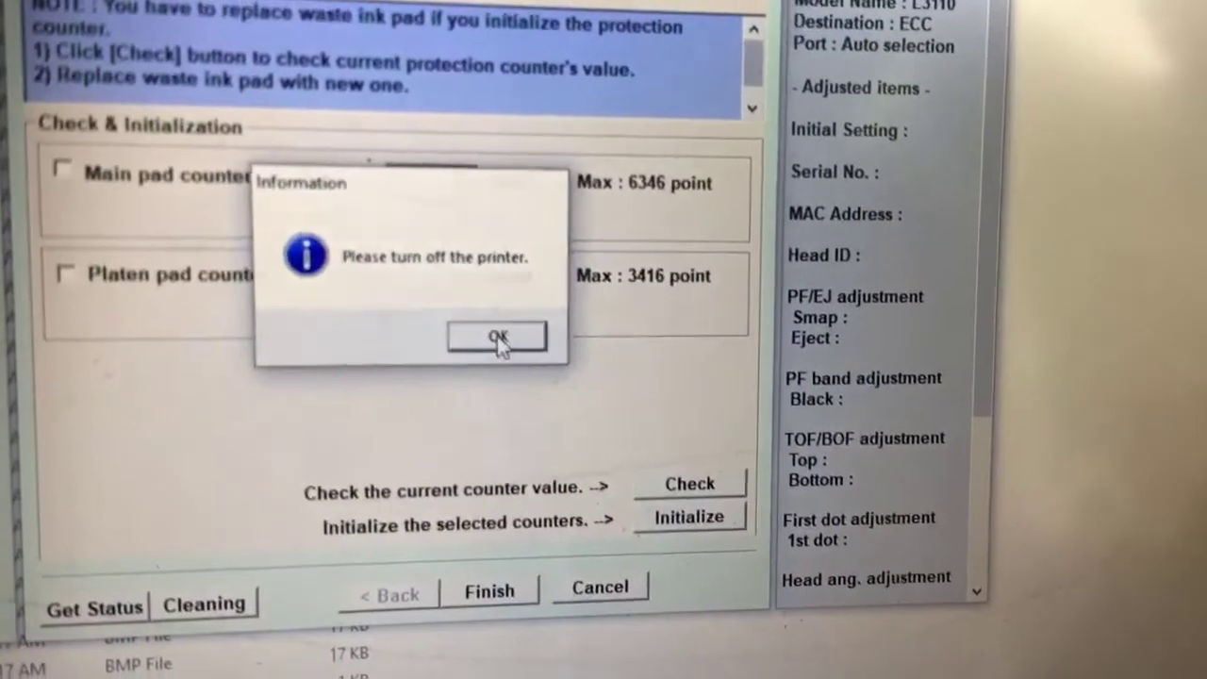
left_click(556, 357)
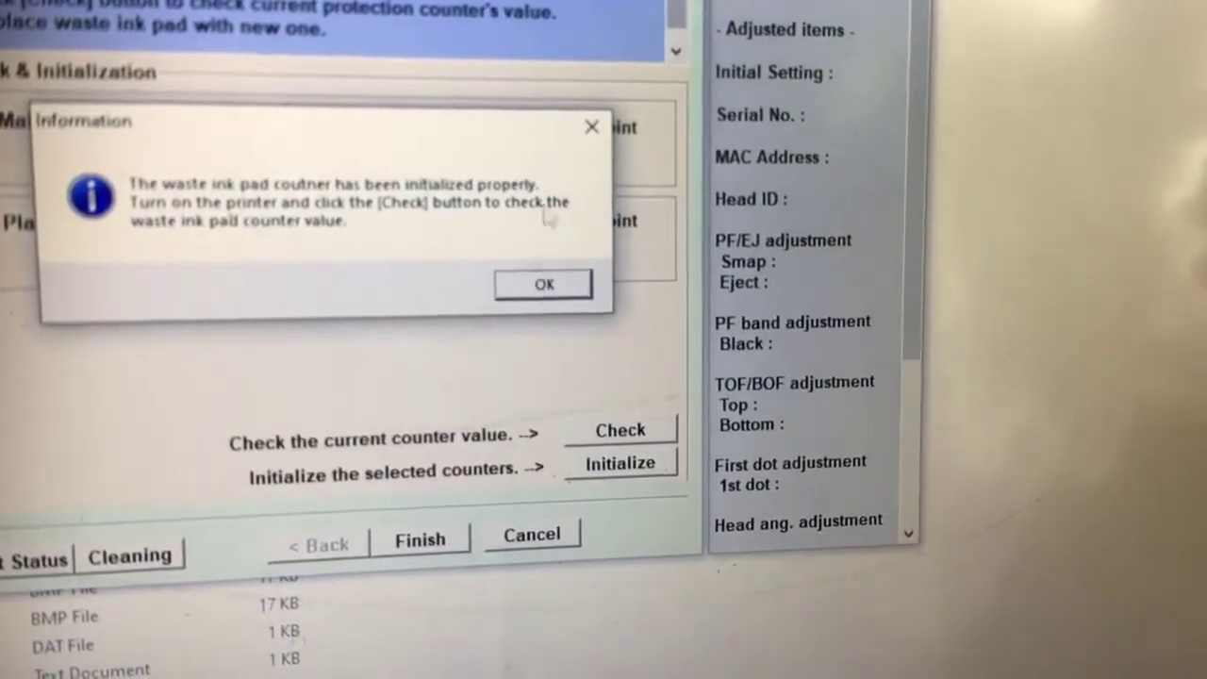
left_click(587, 134)
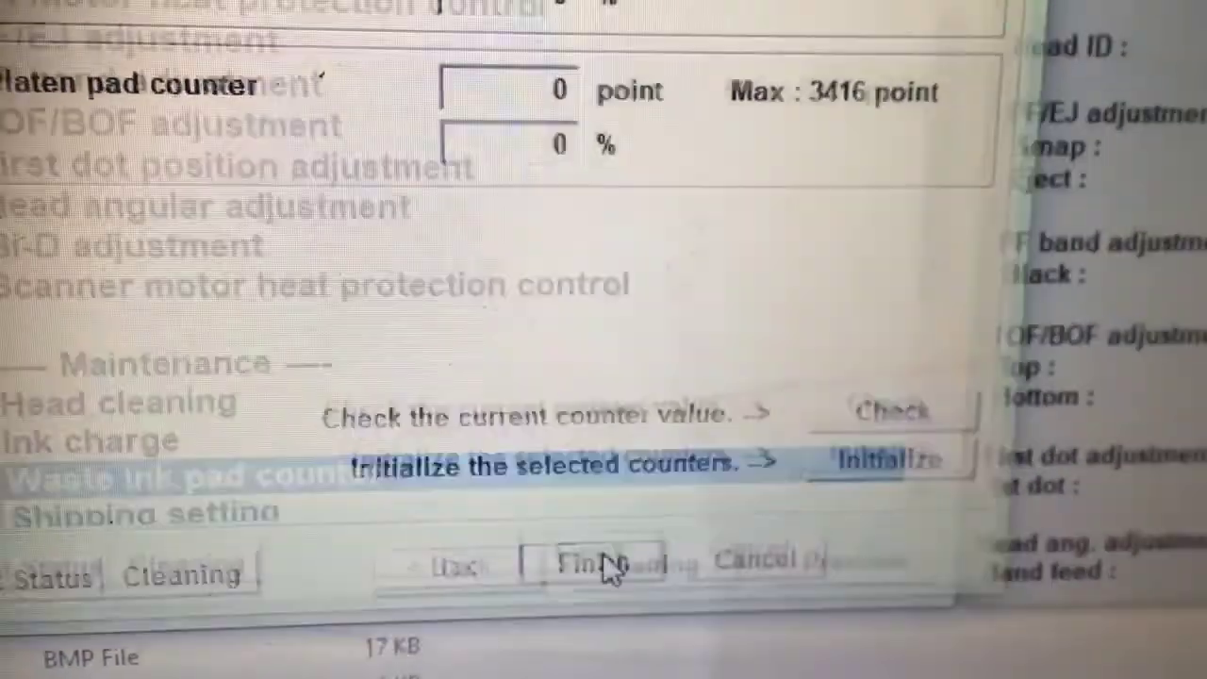
Finish the waste ink pad counter adjustment, return to the start screen and quit the adjustment program.
left_click(604, 575)
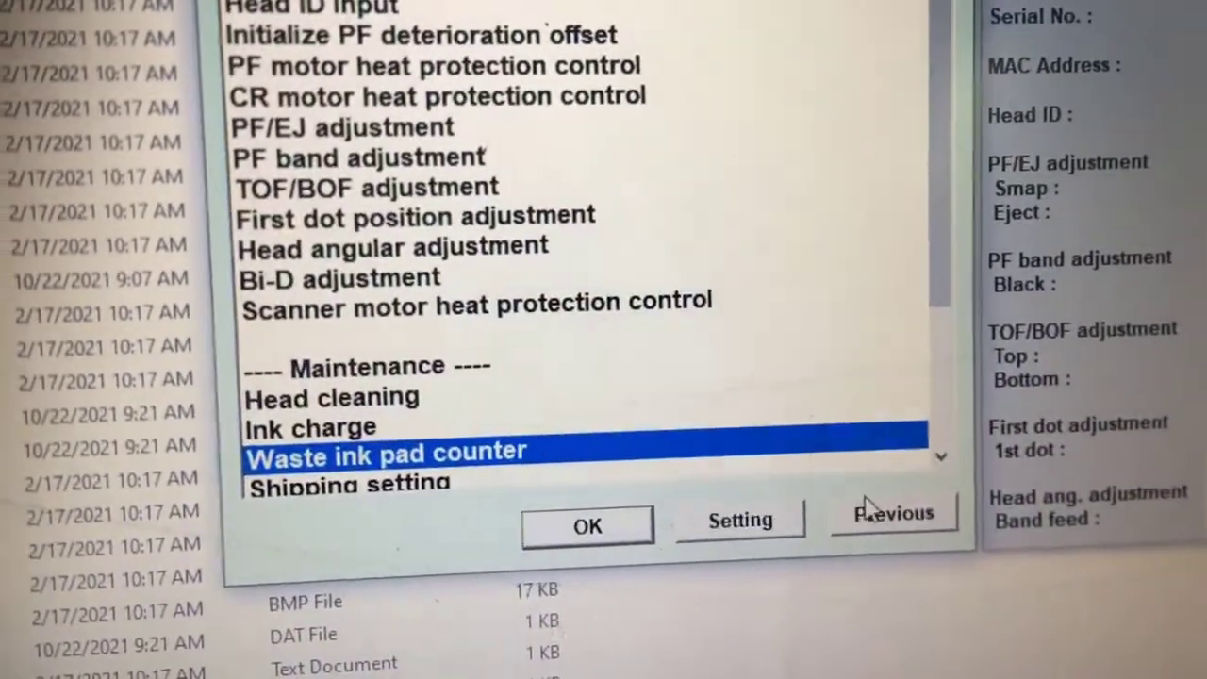
left_click(826, 530)
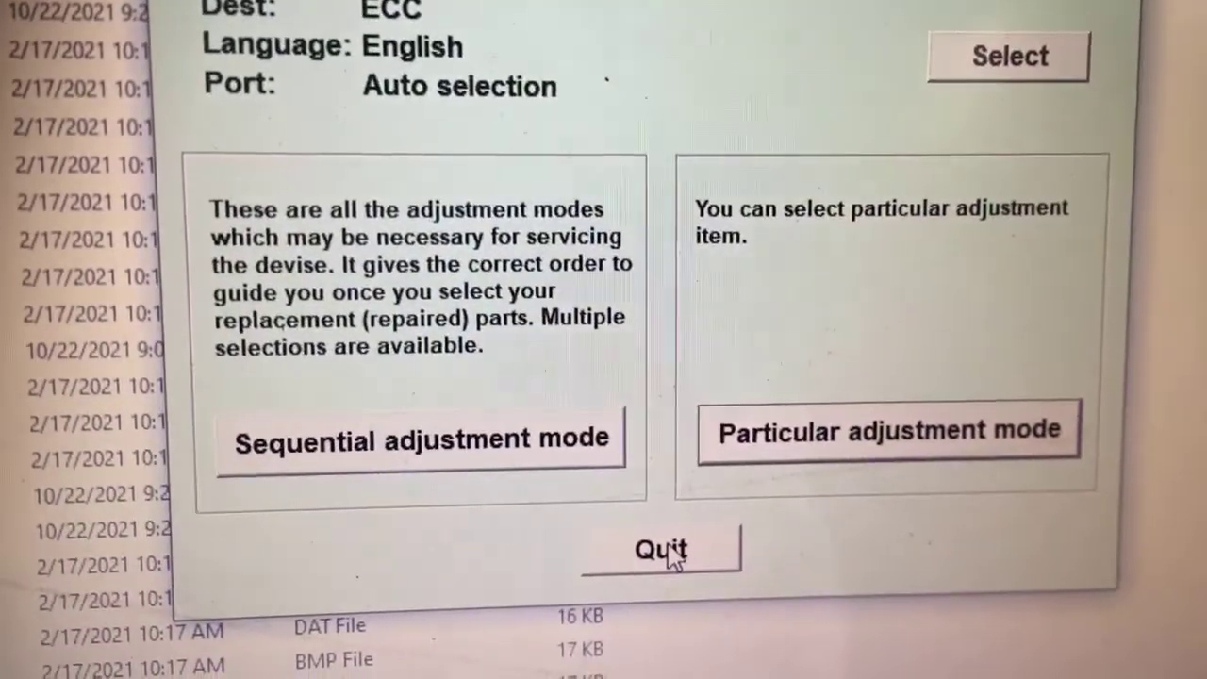
left_click(707, 594)
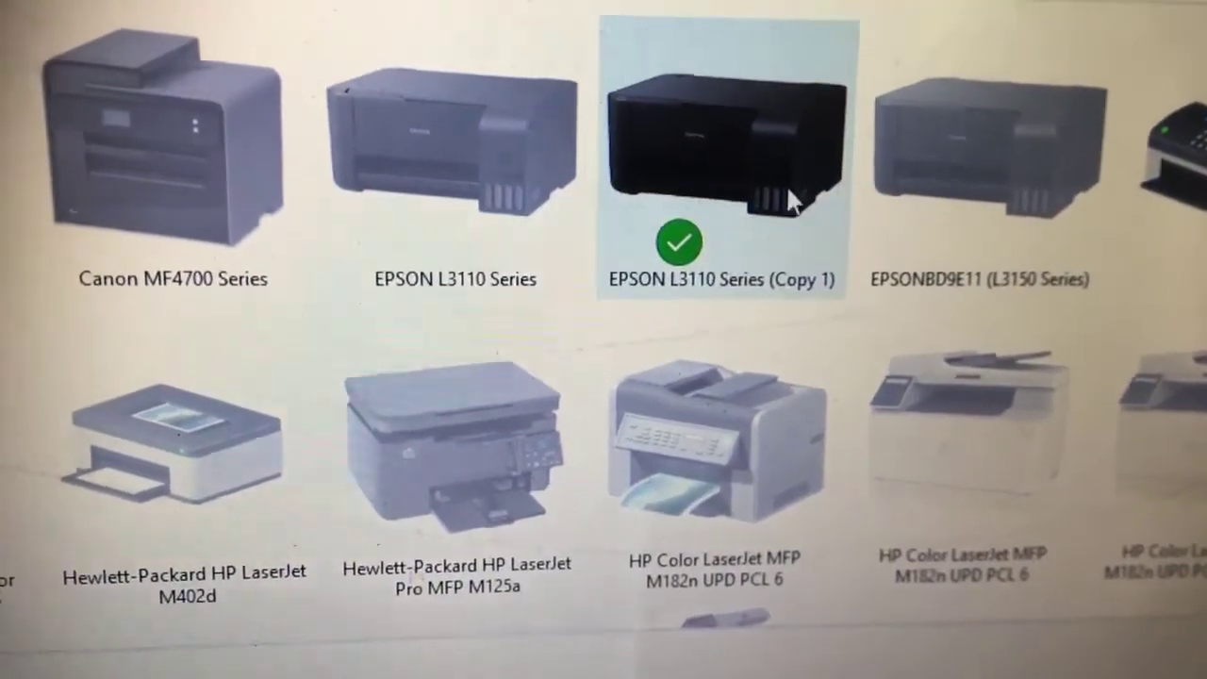
Open the EPSON L3110 Series (Copy 1) printer from the list of printers.
double_click(745, 202)
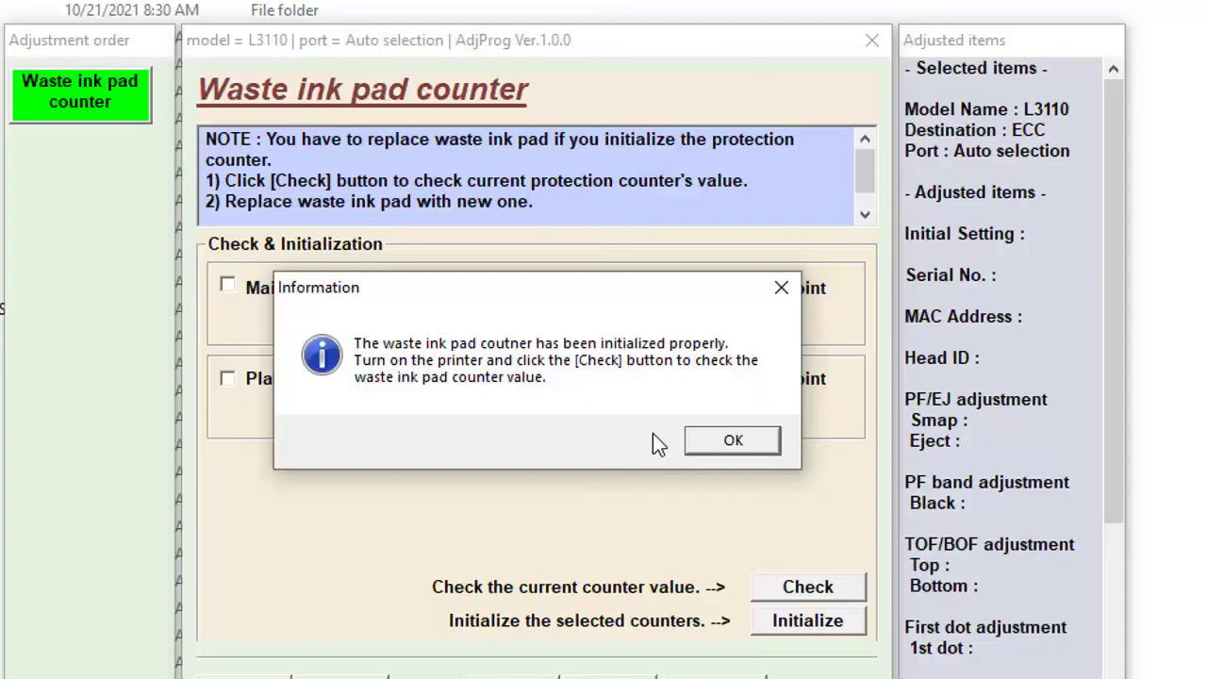
Acknowledge the waste ink pad counter initialization notice in the adjustment program.
left_click(729, 432)
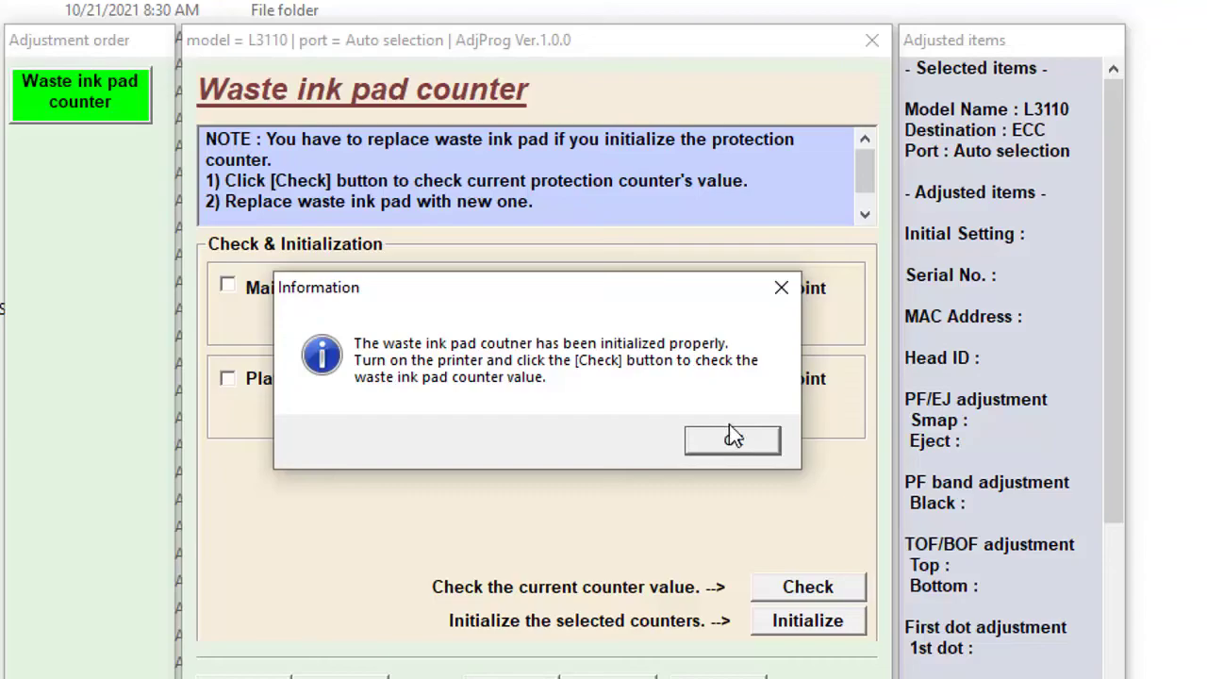